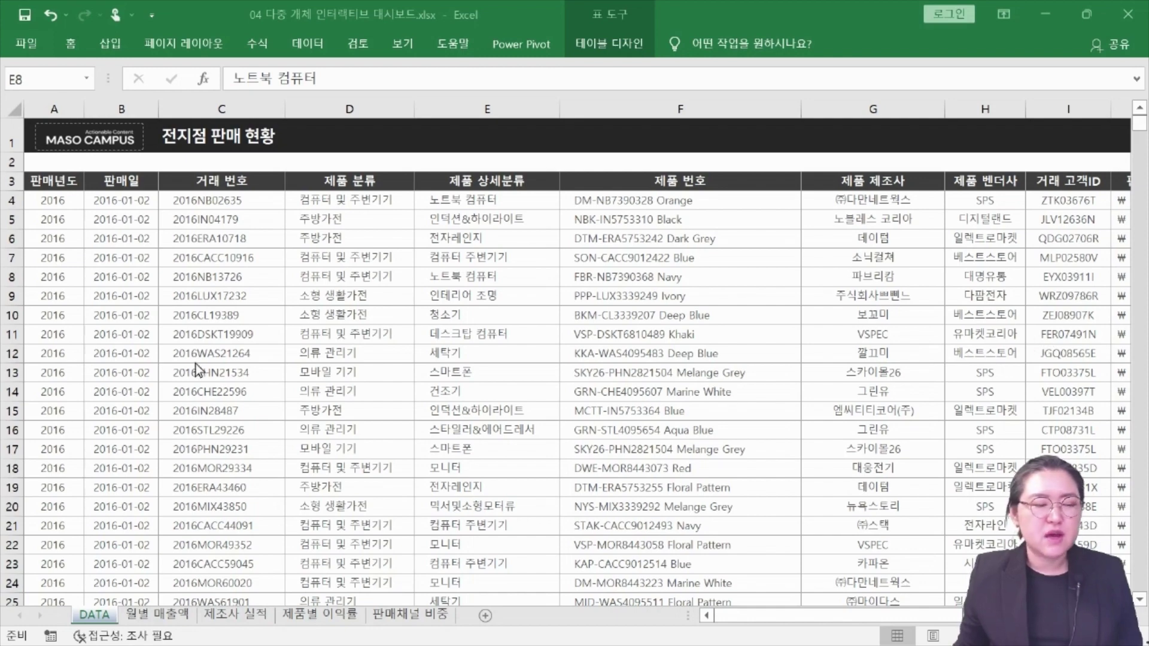
# Examine the sales records on the DATA sheet, from the sales year and date columns across to the profit and branch columns
pyautogui.moveTo(59, 203); pyautogui.dragTo(120, 220)
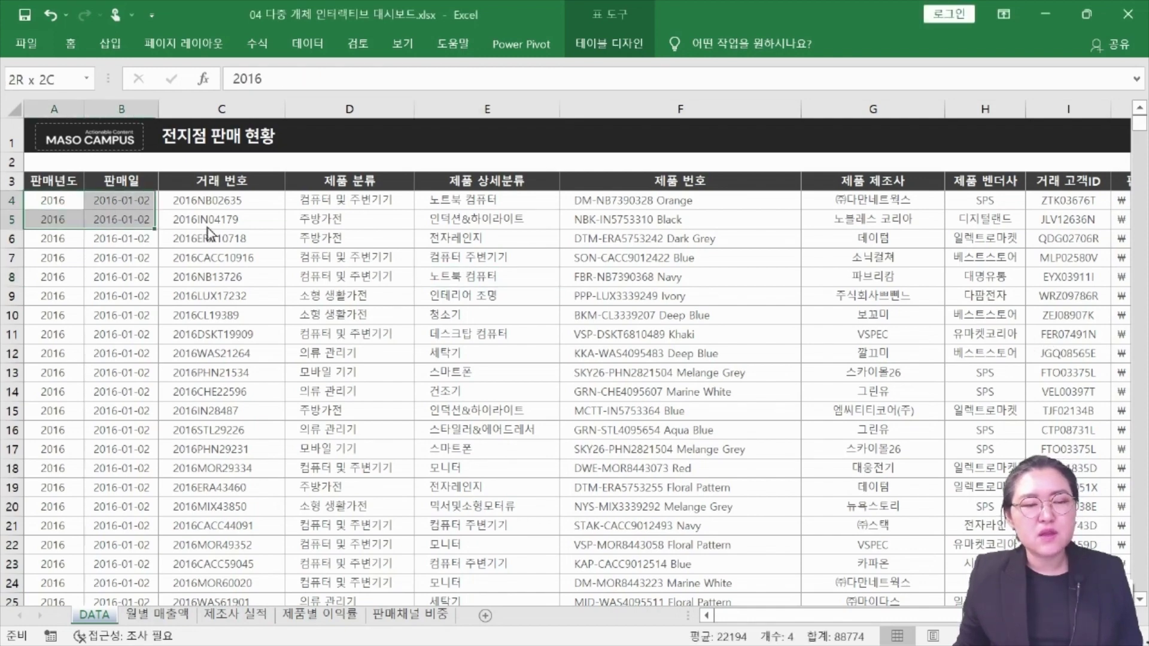
pyautogui.moveTo(208, 232); pyautogui.dragTo(843, 545)
pyautogui.click(845, 559)
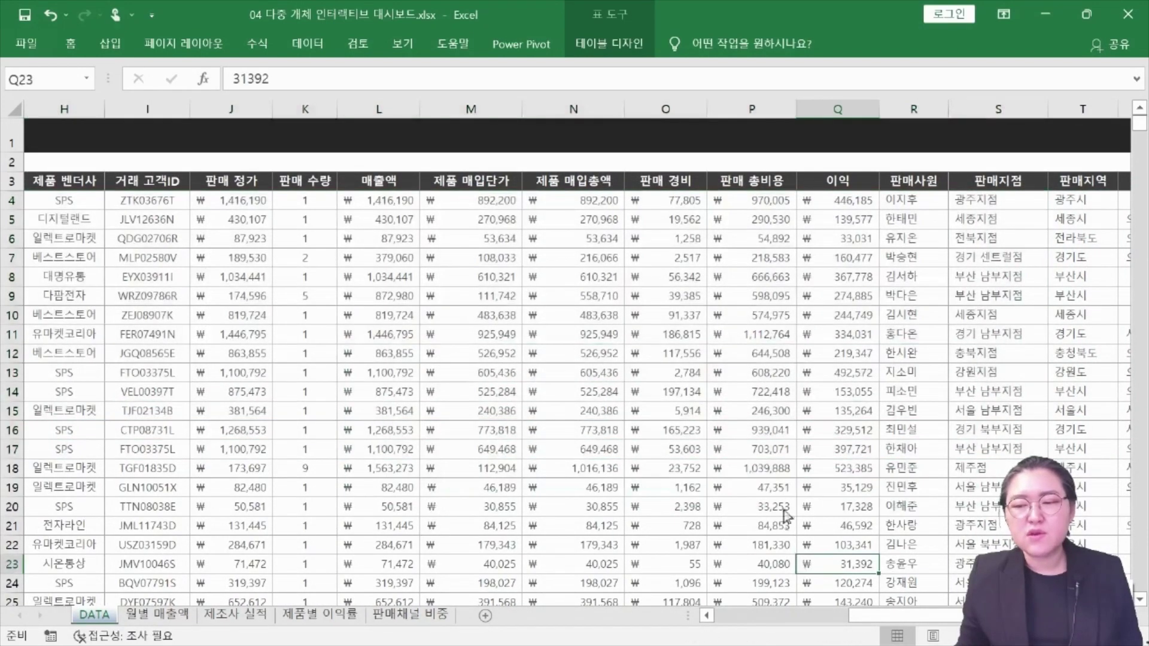
pyautogui.moveTo(884, 619); pyautogui.dragTo(751, 616)
pyautogui.click(403, 292)
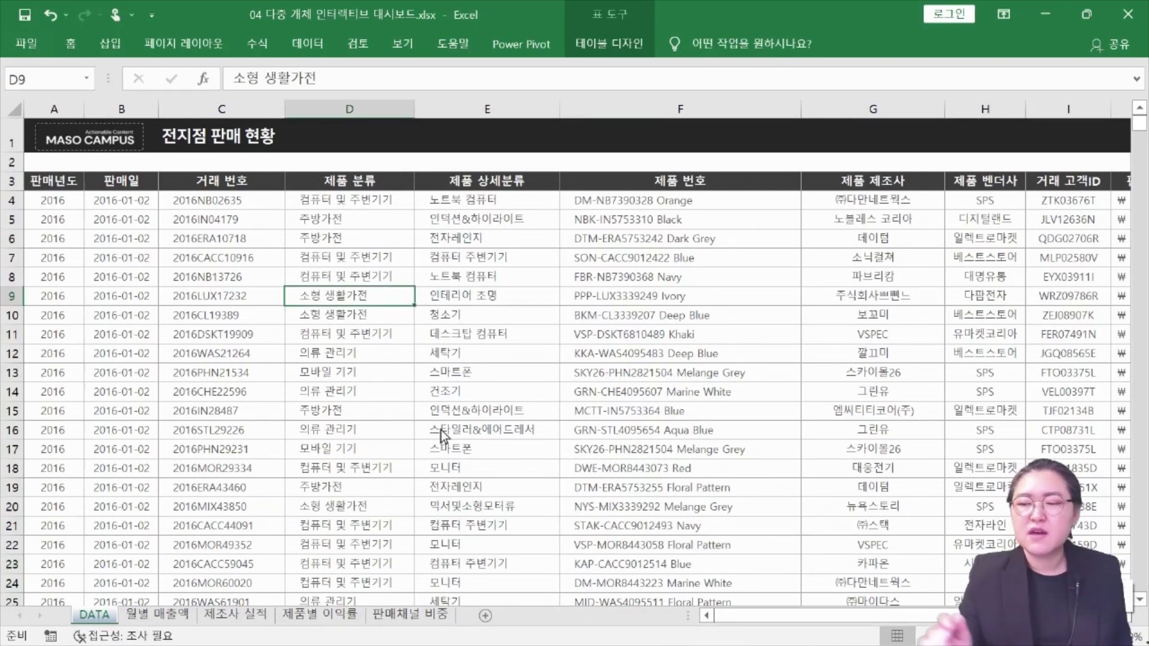
pyautogui.click(1127, 285)
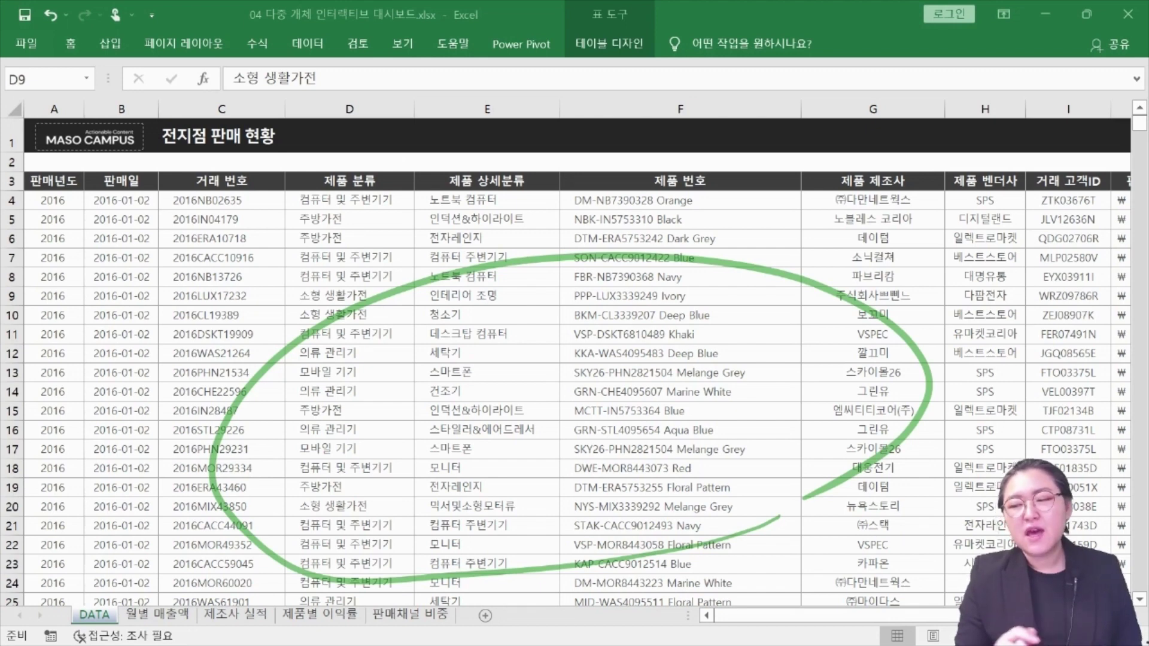
pyautogui.press('Escape')
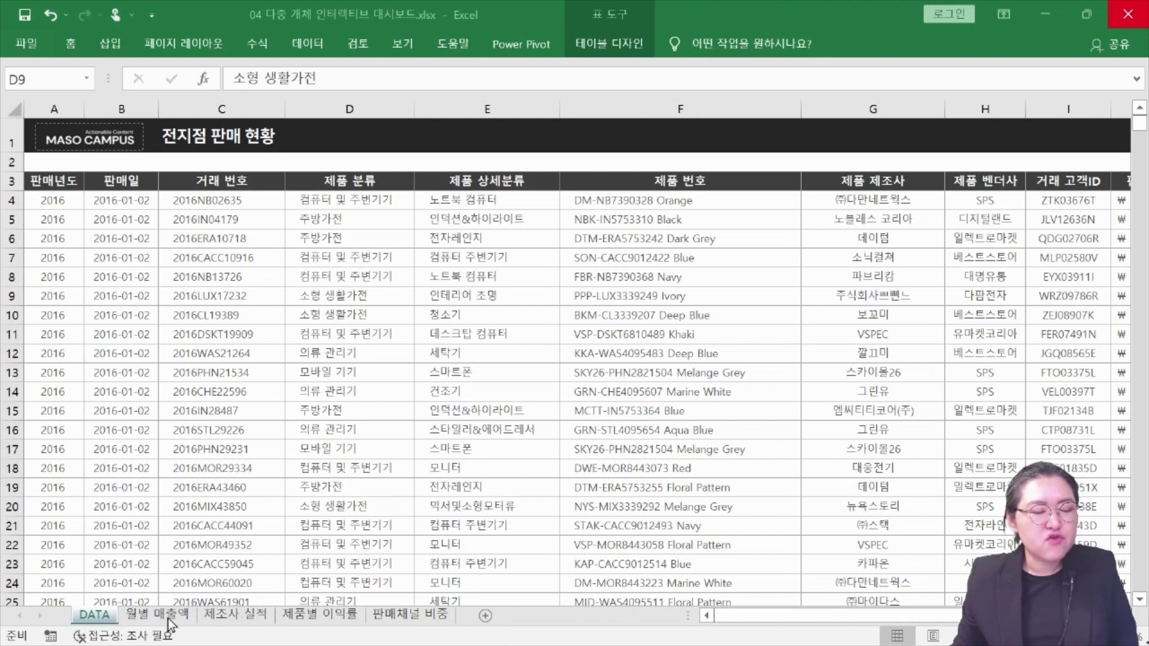
# Review the pivot tables and charts on the 월별 매출액, 제조사 실적, 제품별 이익률 and 판매채널 비중 sheets
pyautogui.click(158, 613)
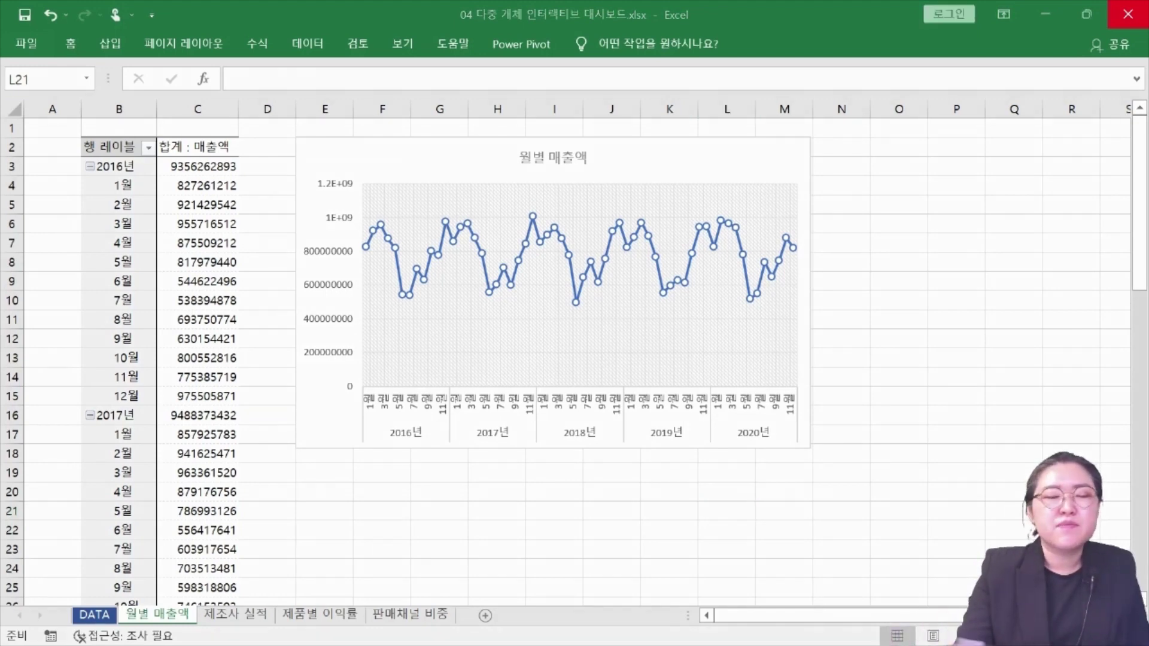
pyautogui.moveTo(237, 513)
pyautogui.mouseDown()
pyautogui.moveTo(234, 521)
pyautogui.moveTo(167, 187)
pyautogui.moveTo(215, 572)
pyautogui.moveTo(209, 538)
pyautogui.moveTo(334, 353)
pyautogui.moveTo(328, 376)
pyautogui.mouseUp()
pyautogui.moveTo(772, 383)
pyautogui.mouseDown()
pyautogui.moveTo(418, 413)
pyautogui.moveTo(745, 158)
pyautogui.moveTo(750, 376)
pyautogui.mouseUp()
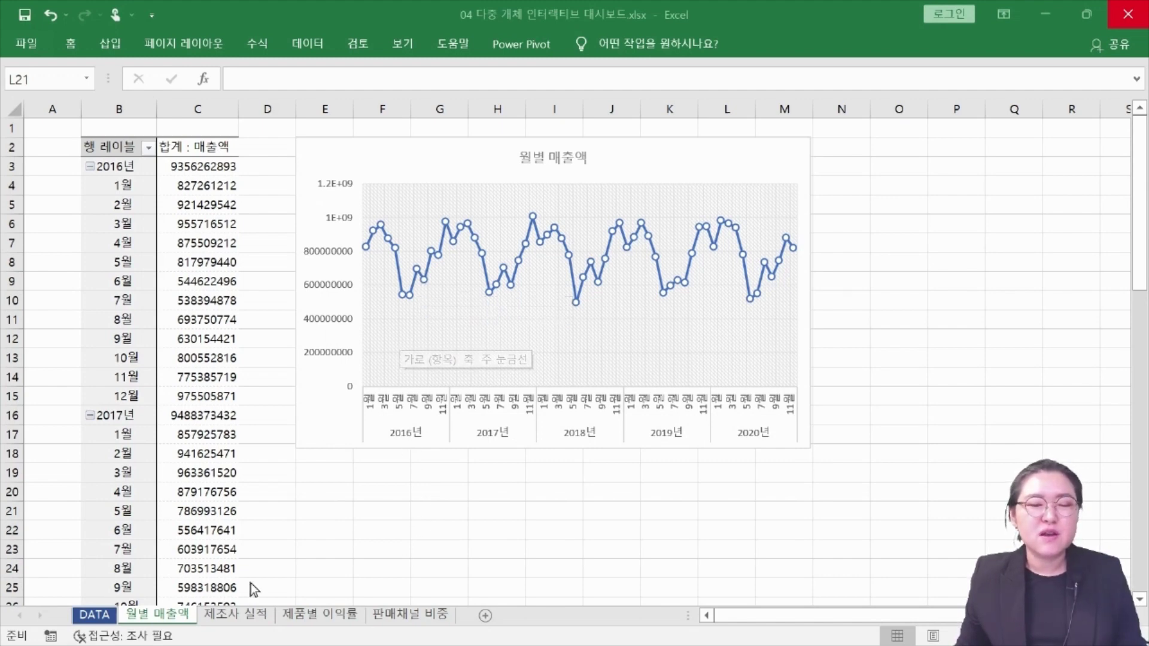
pyautogui.click(234, 616)
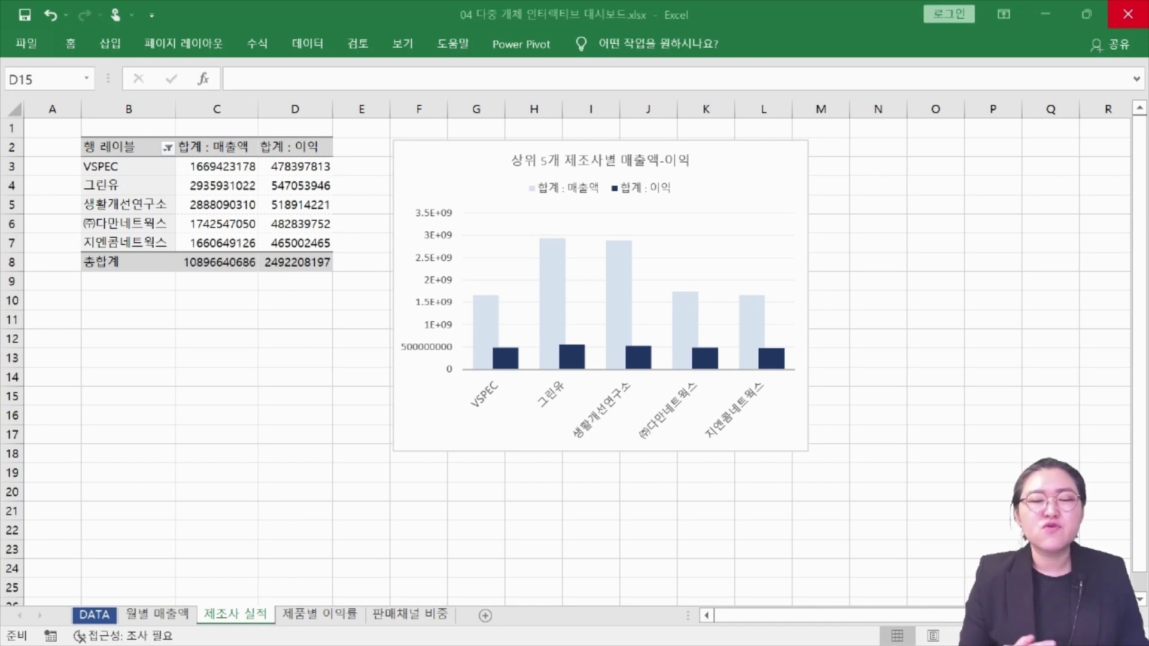
pyautogui.moveTo(500, 390); pyautogui.dragTo(575, 409)
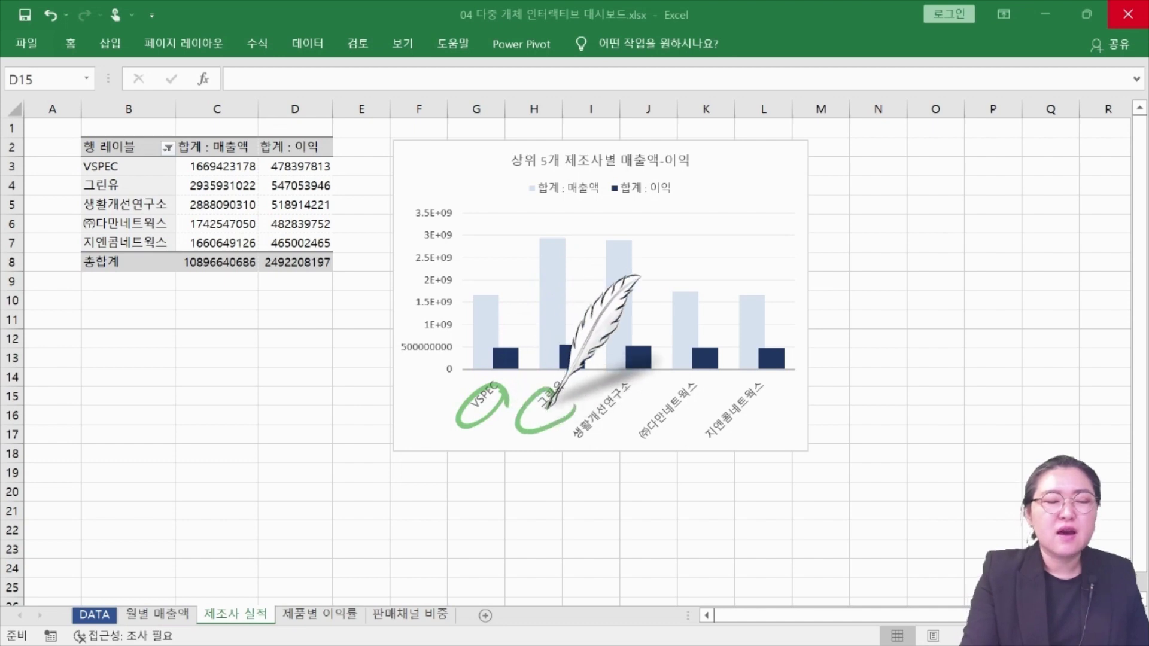
pyautogui.moveTo(144, 138)
pyautogui.mouseDown()
pyautogui.moveTo(154, 250)
pyautogui.moveTo(129, 127)
pyautogui.mouseUp()
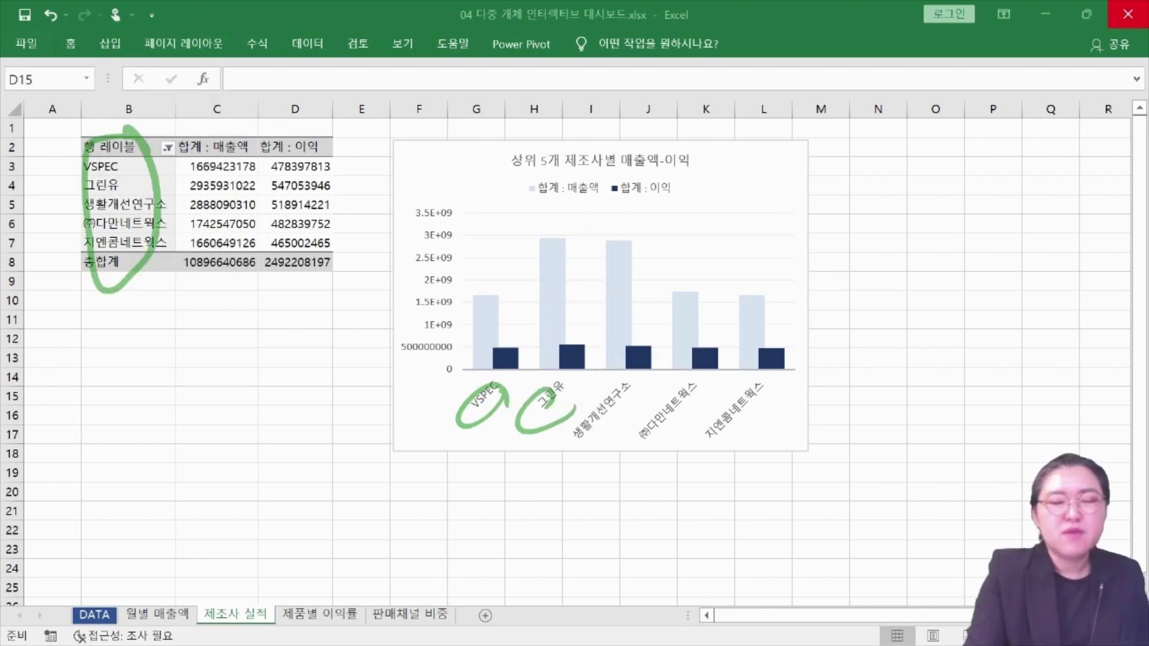
pyautogui.moveTo(480, 383); pyautogui.dragTo(534, 364)
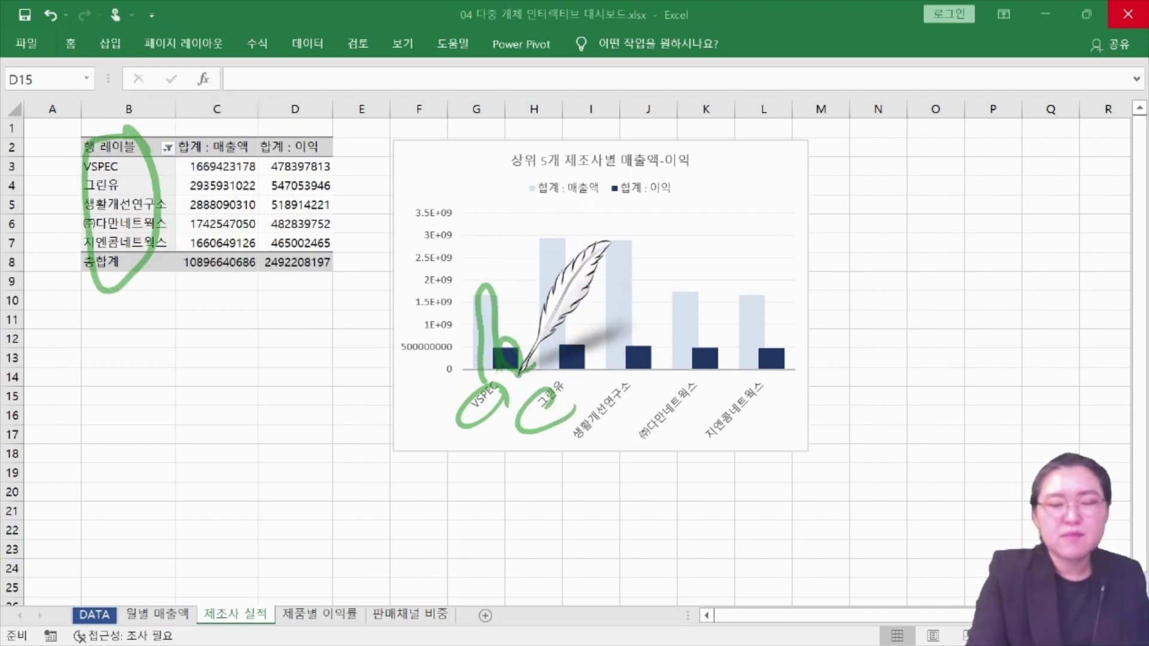
pyautogui.moveTo(246, 226)
pyautogui.mouseDown()
pyautogui.moveTo(210, 273)
pyautogui.moveTo(287, 159)
pyautogui.moveTo(359, 154)
pyautogui.moveTo(508, 277)
pyautogui.moveTo(513, 242)
pyautogui.mouseUp()
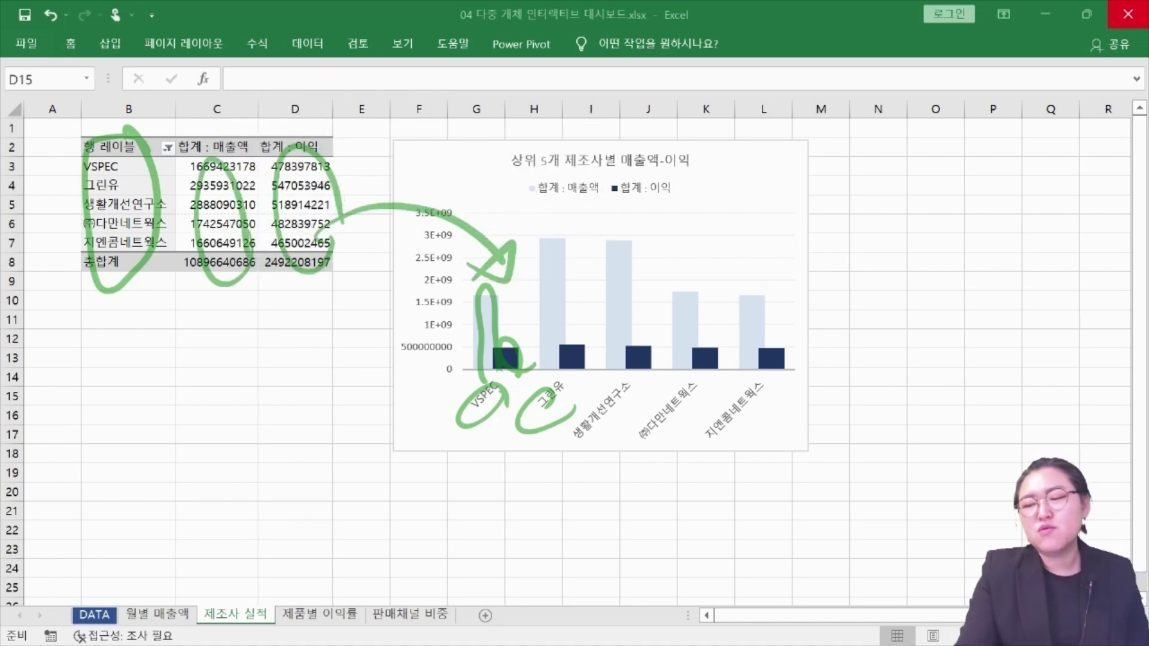
pyautogui.press('Escape')
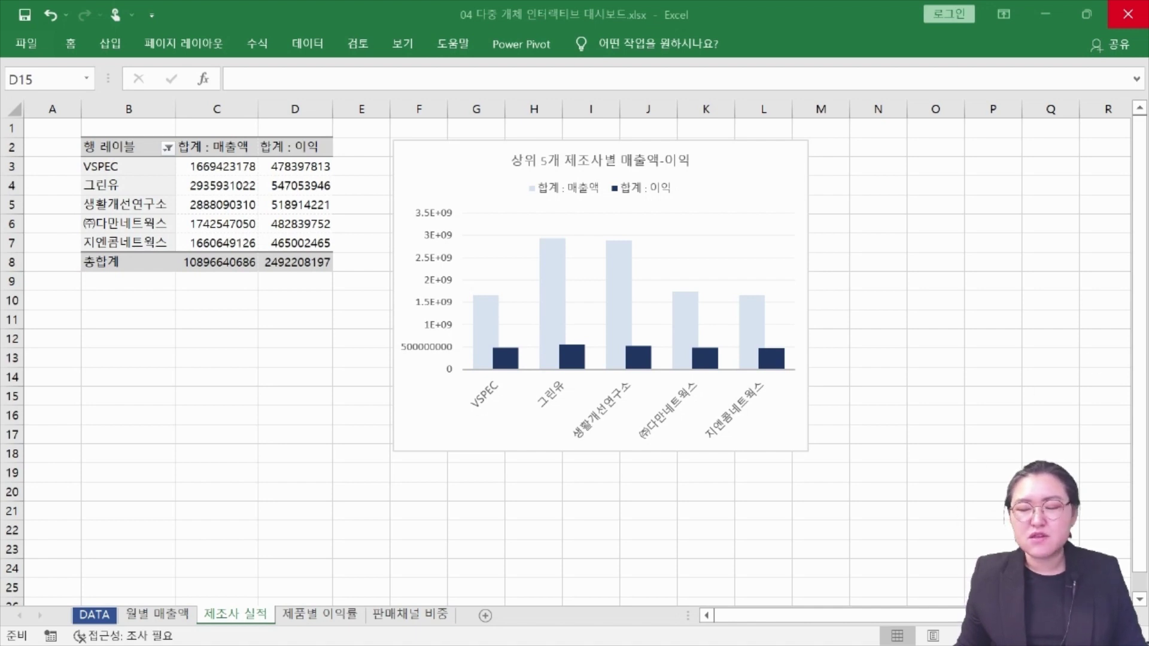
pyautogui.hotkey('ctrl', 'pagedown')
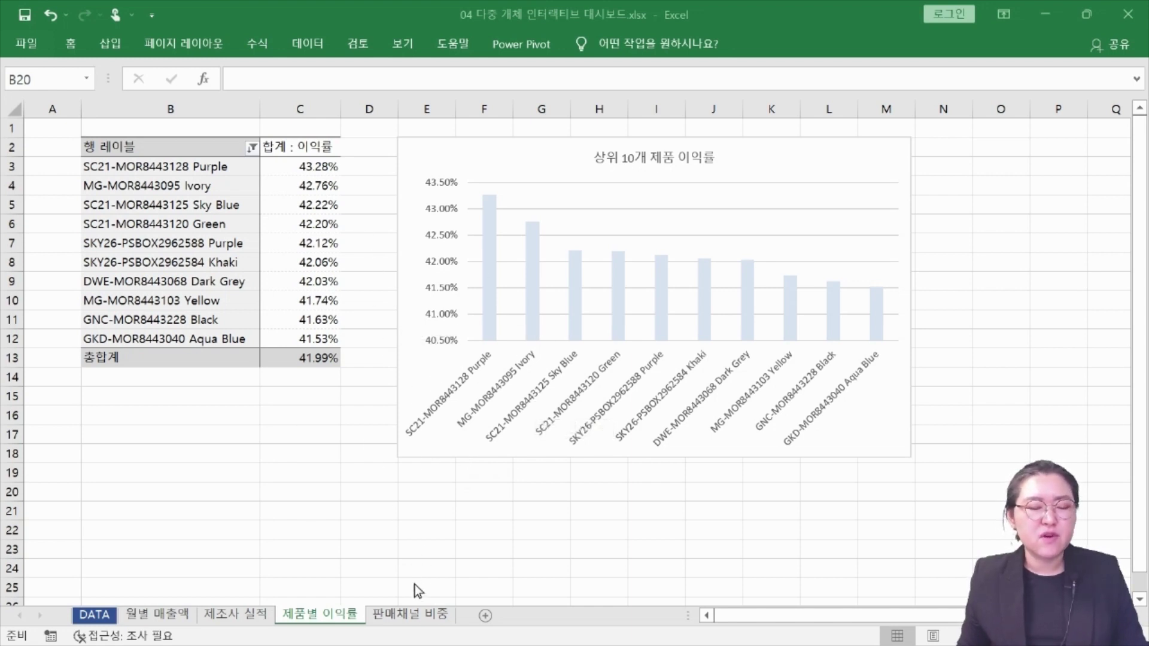
pyautogui.click(411, 615)
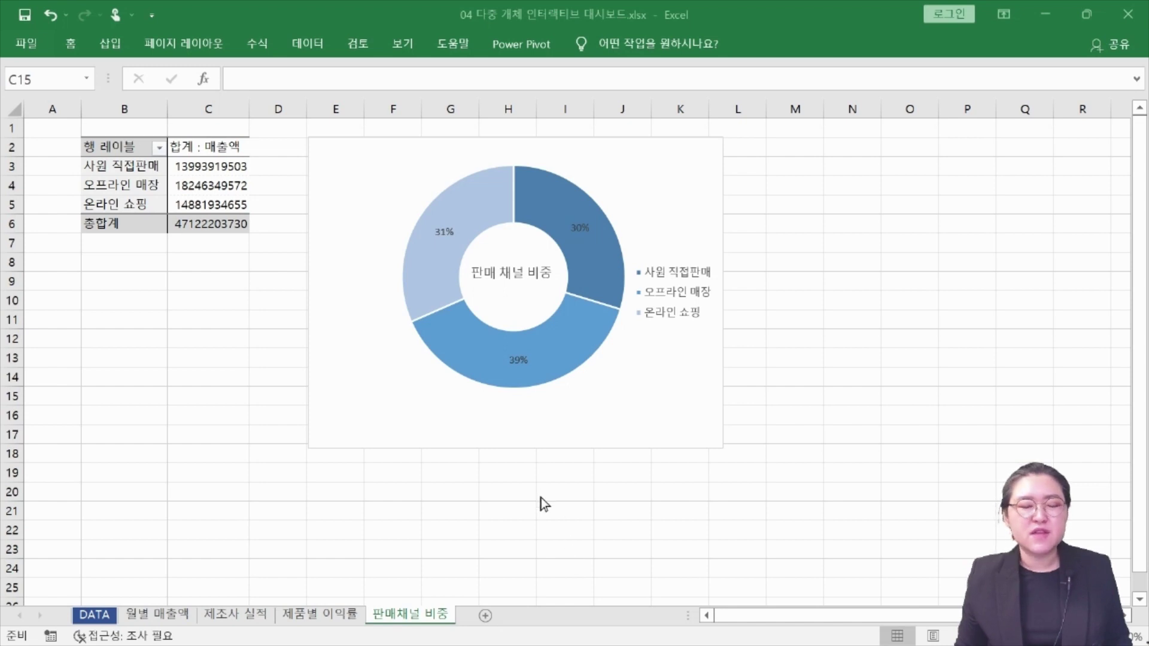
# Add a new worksheet after 판매채널 비중 and name it 대시보드
pyautogui.click(482, 618)
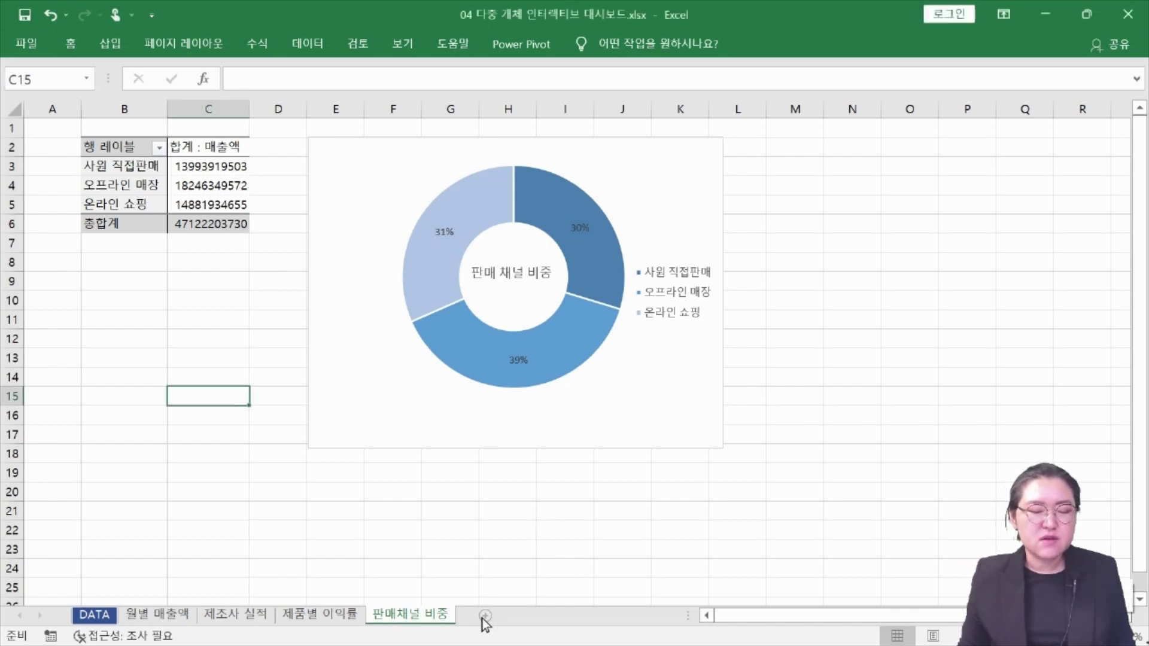
pyautogui.click(484, 616)
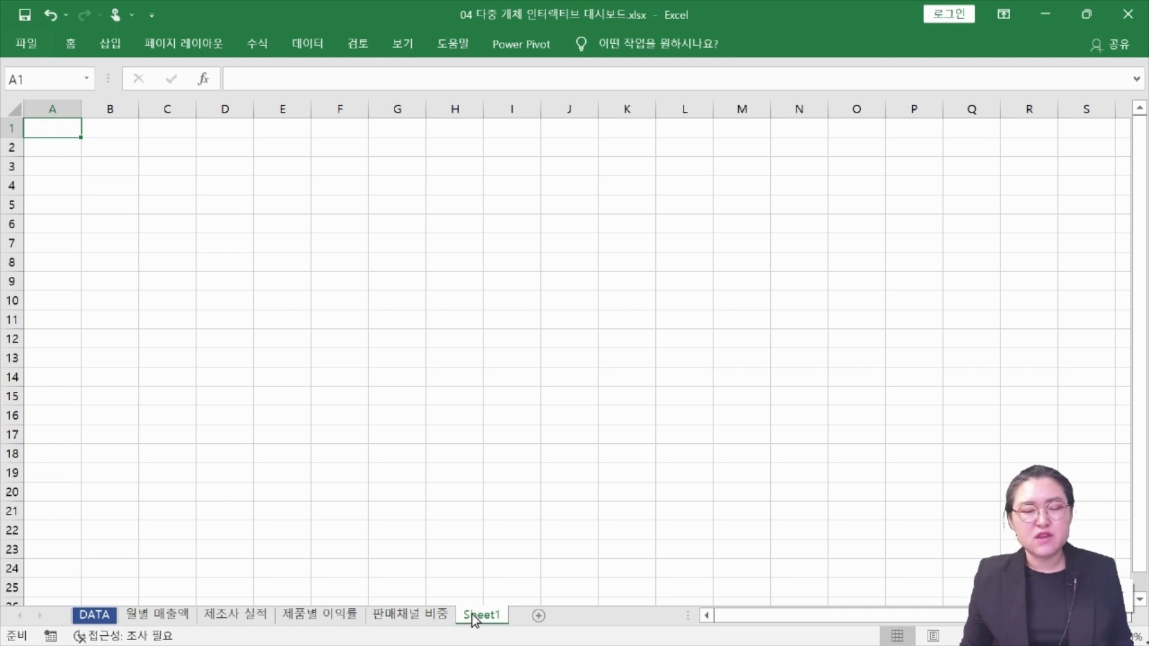
pyautogui.doubleClick(473, 616)
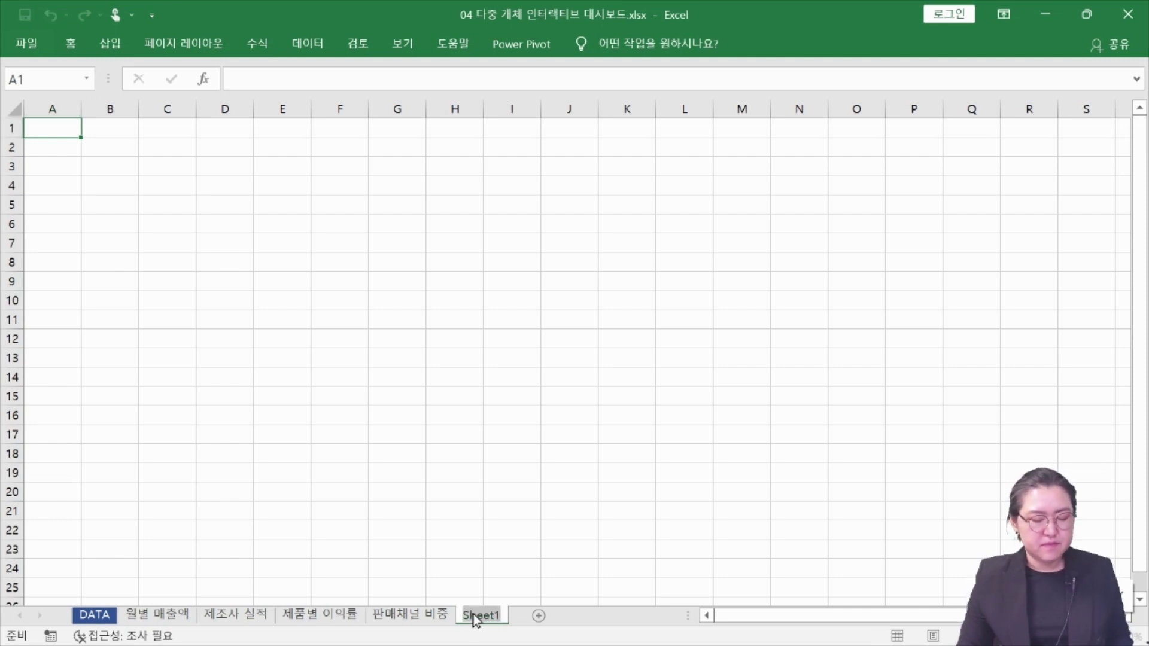
pyautogui.write('대시보드')
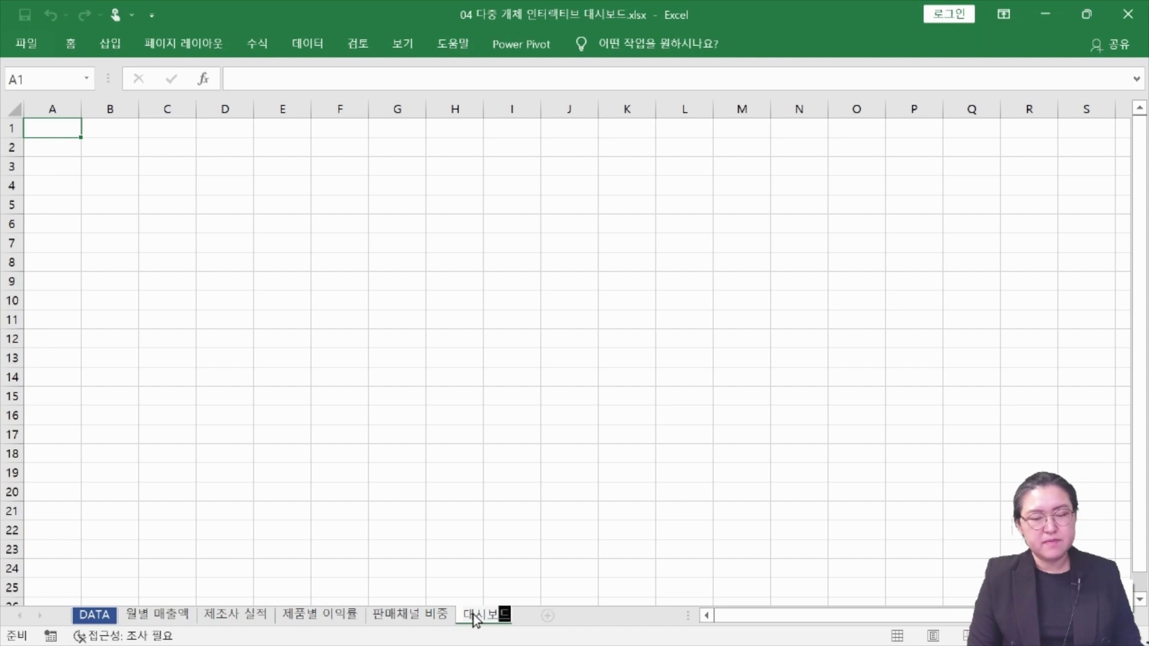
pyautogui.press('Return')
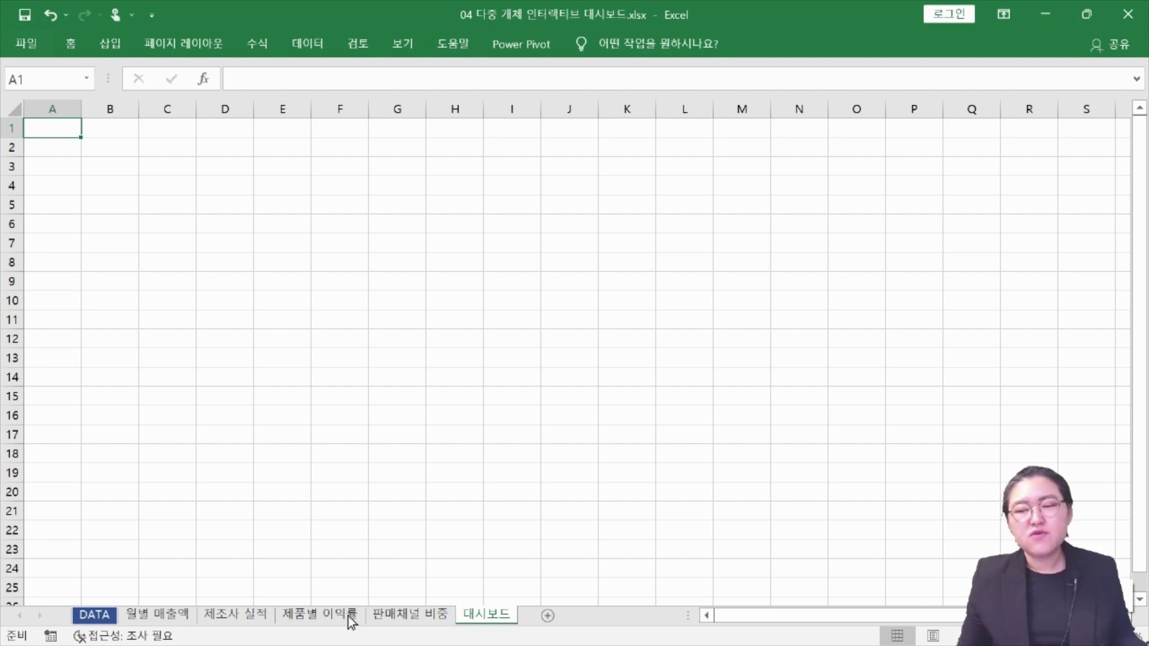
pyautogui.click(1120, 277)
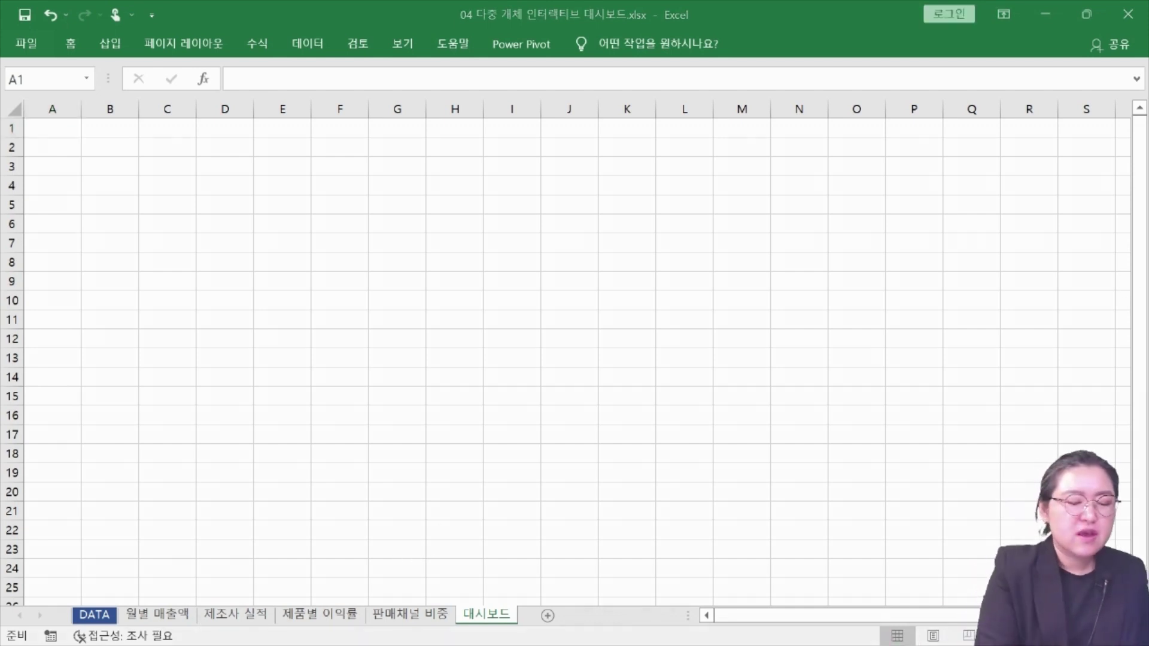
pyautogui.moveTo(196, 605)
pyautogui.mouseDown()
pyautogui.moveTo(225, 622)
pyautogui.moveTo(433, 626)
pyautogui.mouseUp()
pyautogui.moveTo(171, 577)
pyautogui.mouseDown()
pyautogui.moveTo(199, 570)
pyautogui.moveTo(259, 587)
pyautogui.moveTo(414, 564)
pyautogui.mouseUp()
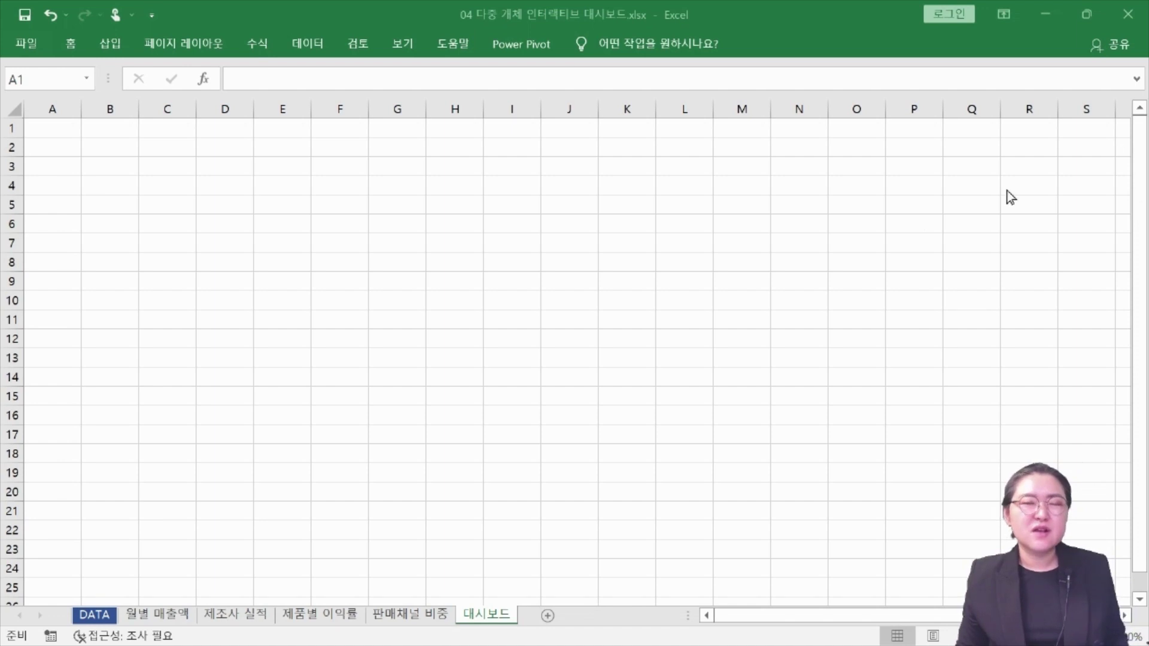
# Copy the 월별 매출액 line chart from its sheet and paste it into the 대시보드 sheet at cell C5
pyautogui.click(157, 616)
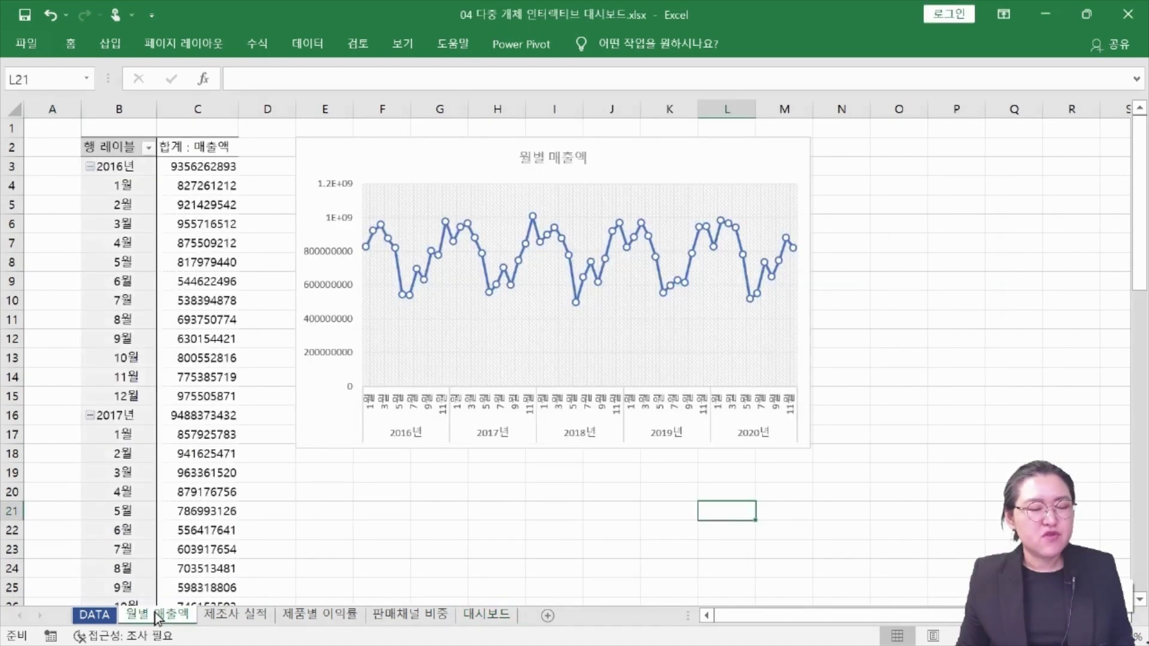
pyautogui.click(343, 153)
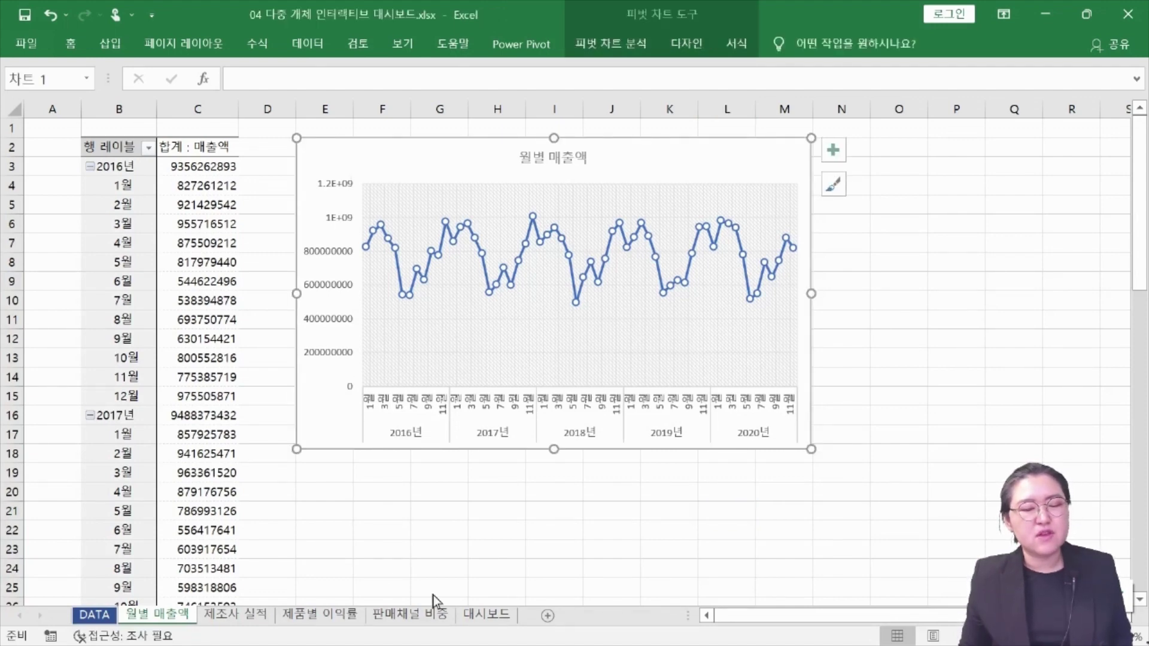
pyautogui.click(487, 616)
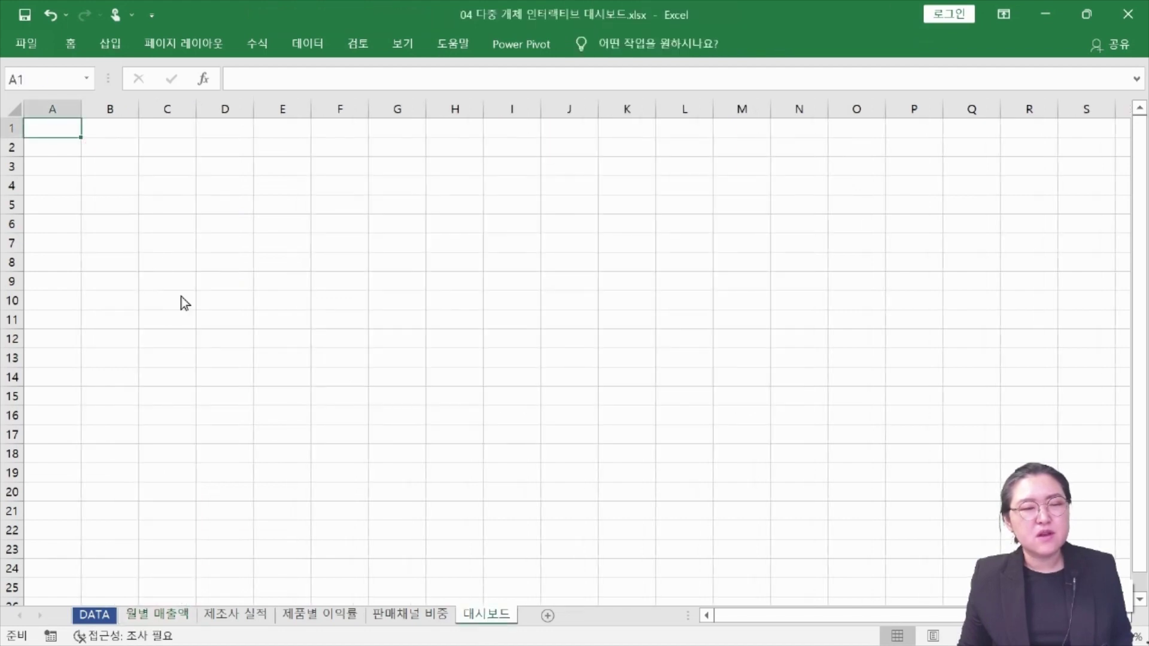
pyautogui.click(175, 215)
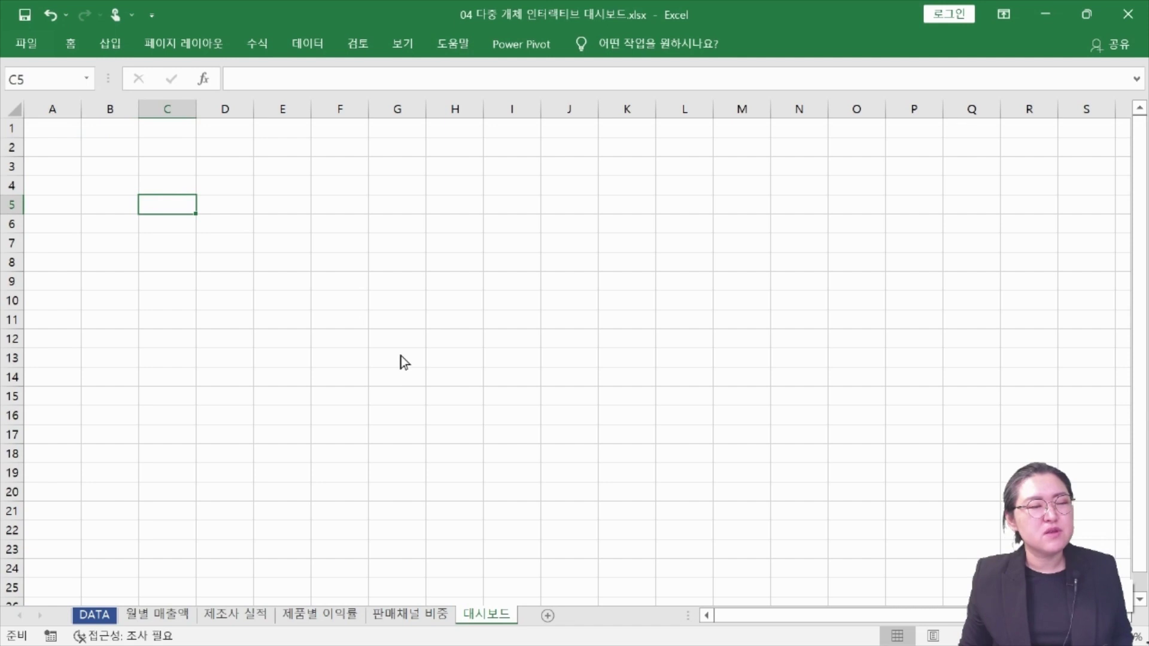
pyautogui.hotkey('ctrl', 'v')
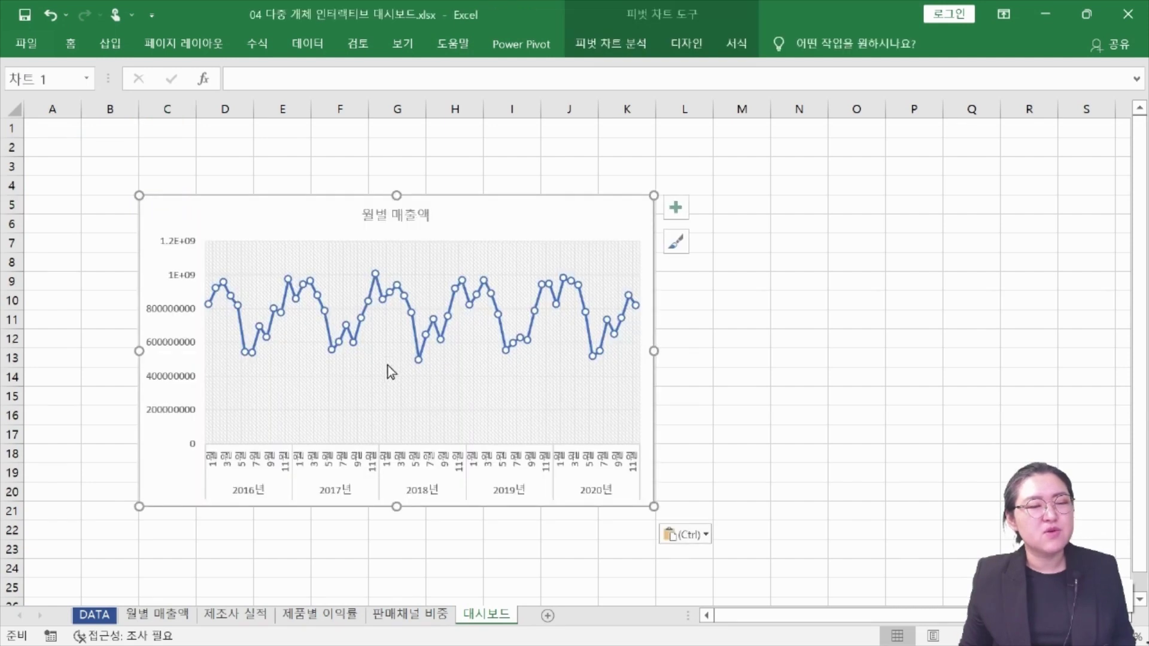
# Copy the 상위 5개 제조사별 매출액-이익 chart from the 제조사 실적 sheet to 대시보드 and move it up over the monthly chart's right part
pyautogui.click(436, 568)
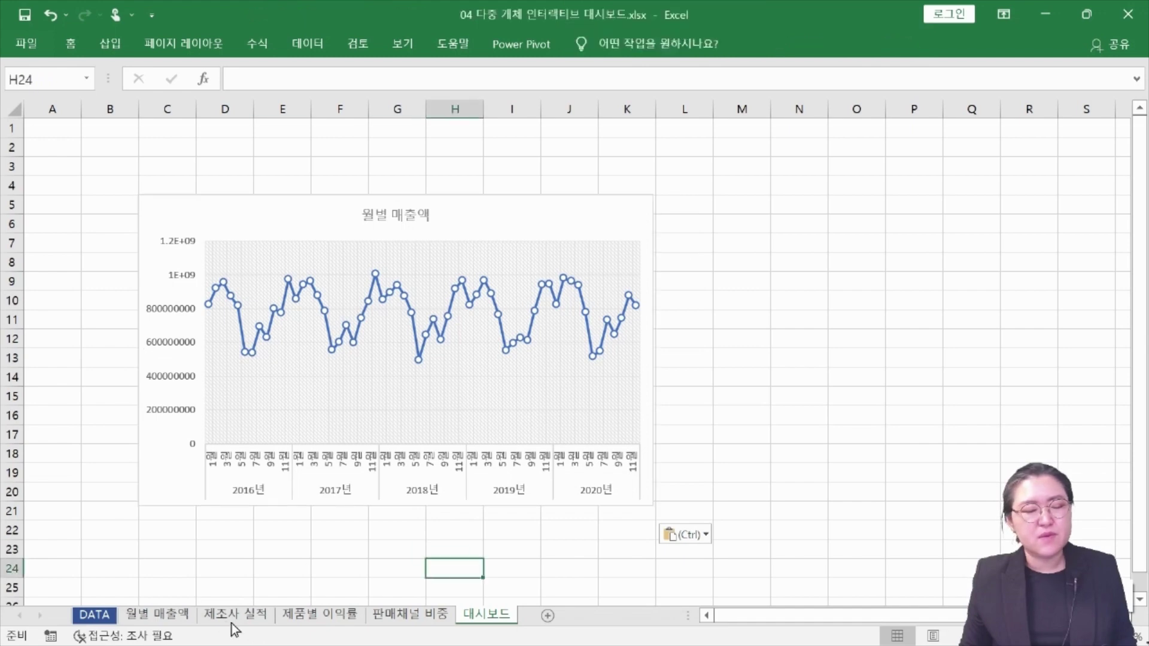
pyautogui.click(258, 616)
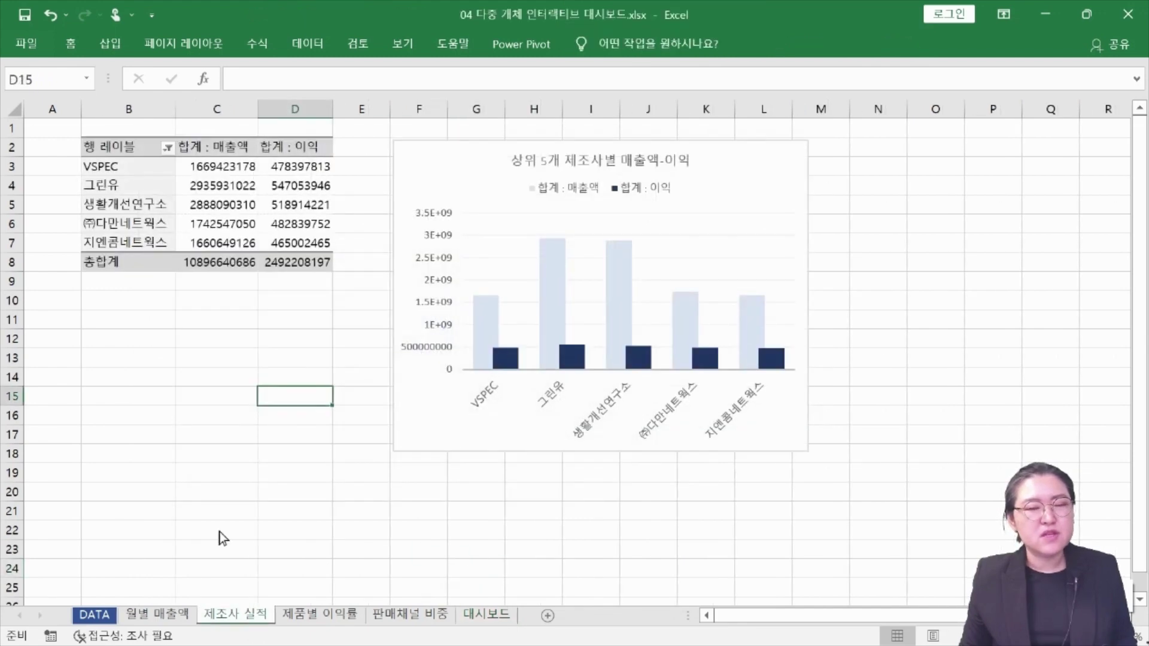
pyautogui.click(425, 147)
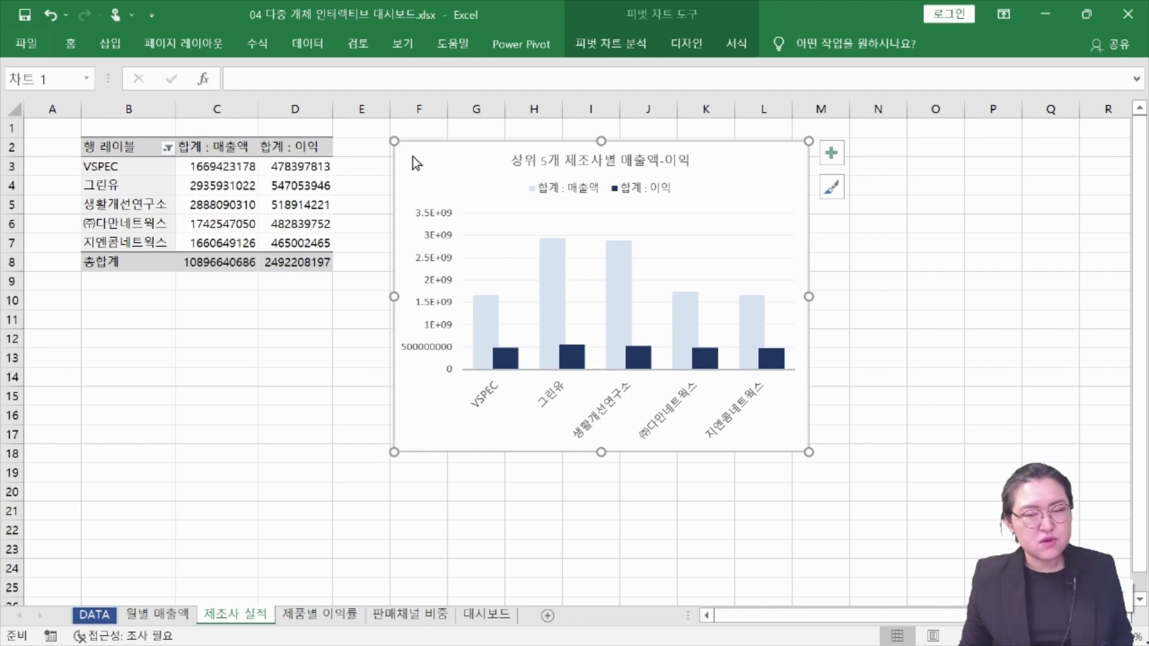
pyautogui.click(487, 617)
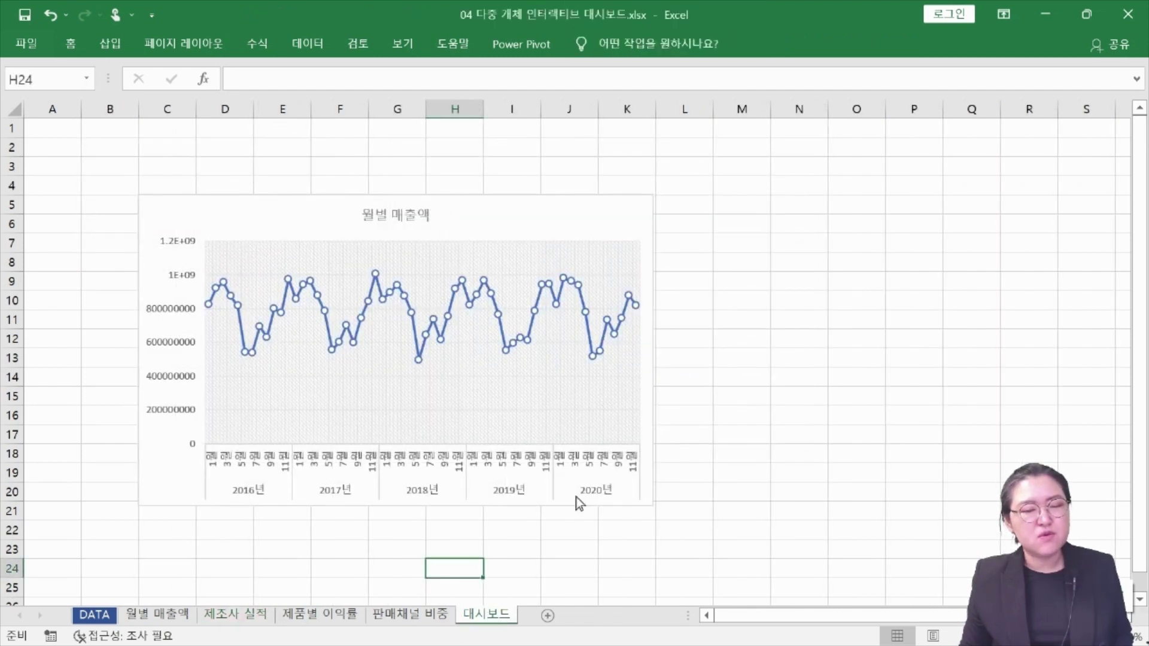
pyautogui.hotkey('ctrl', 'v')
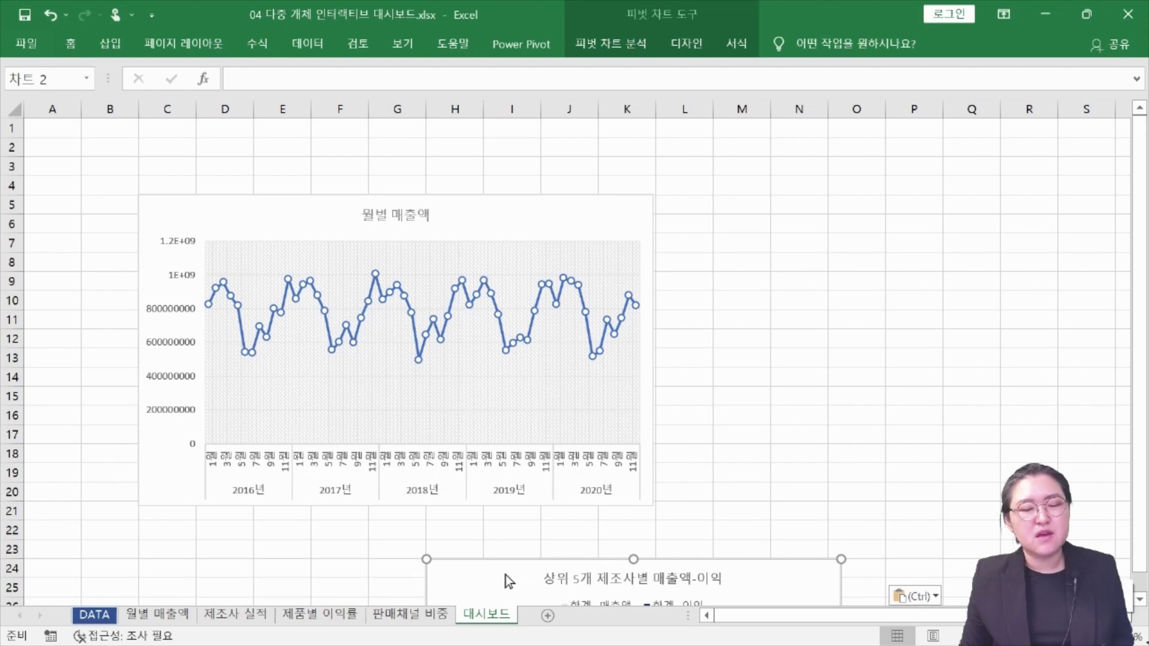
pyautogui.moveTo(505, 576); pyautogui.dragTo(542, 254)
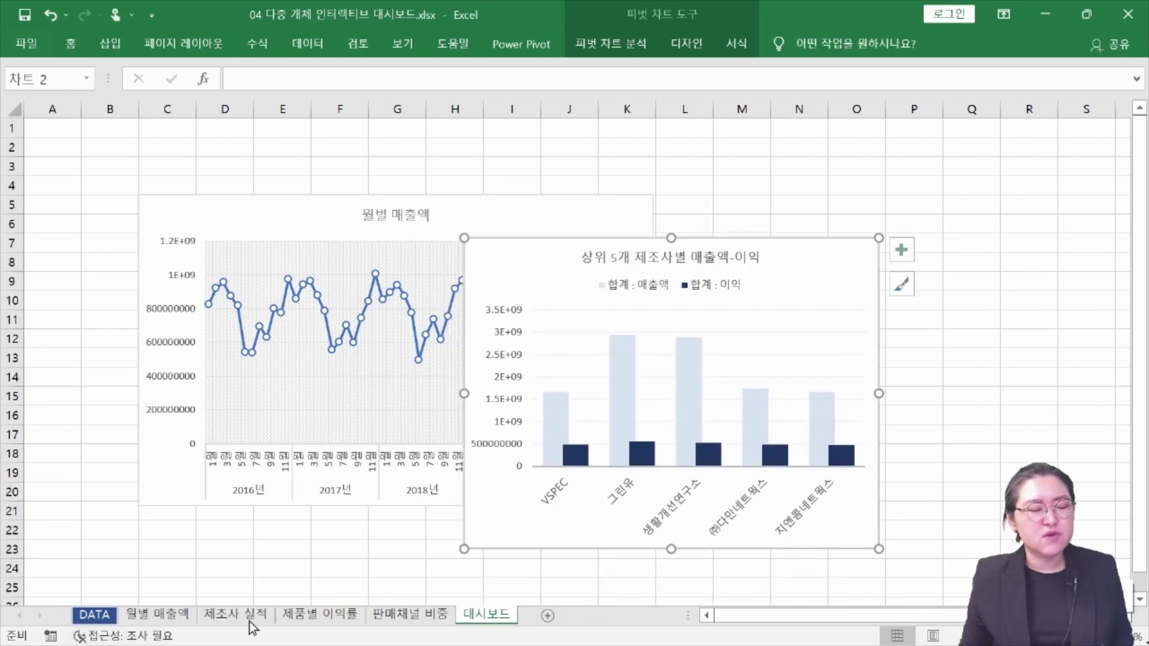
# Try to copy the 상위 10개 제품 이익률 chart from the 제품별 이익률 sheet to the 대시보드 sheet
pyautogui.click(318, 615)
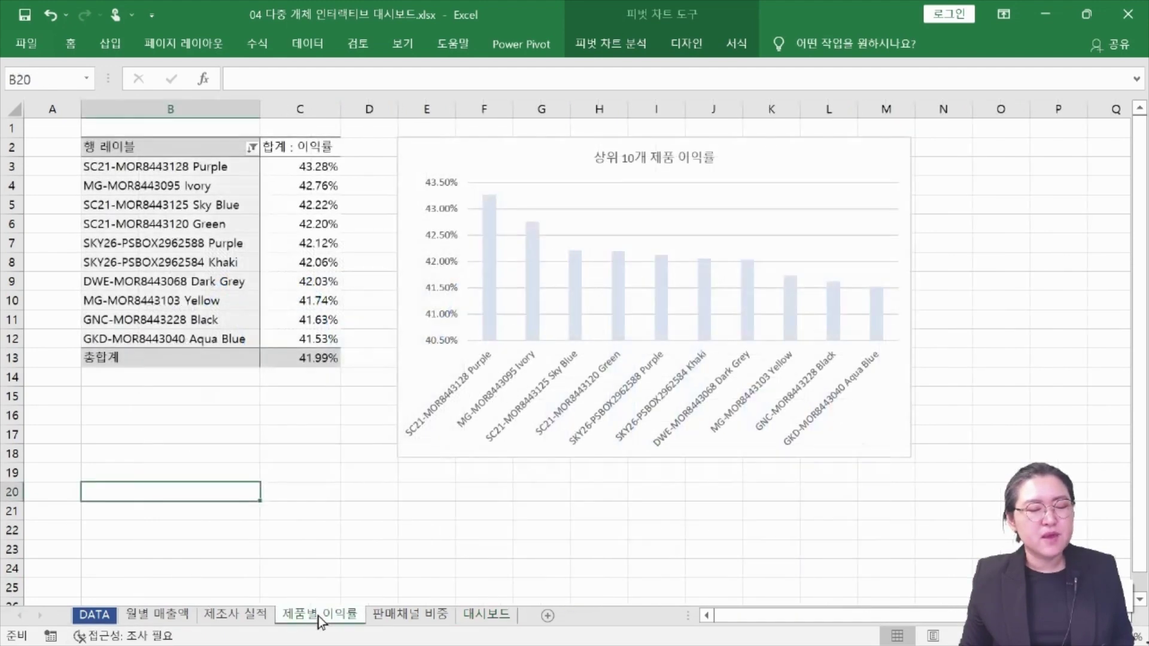
pyautogui.click(482, 152)
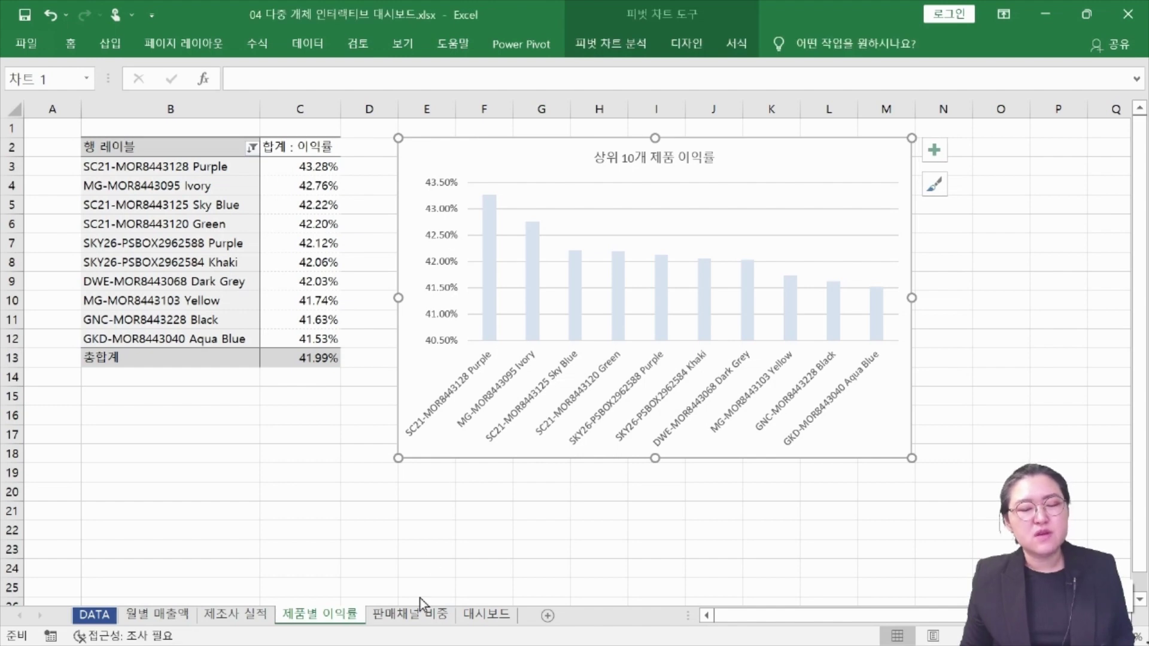
pyautogui.click(486, 614)
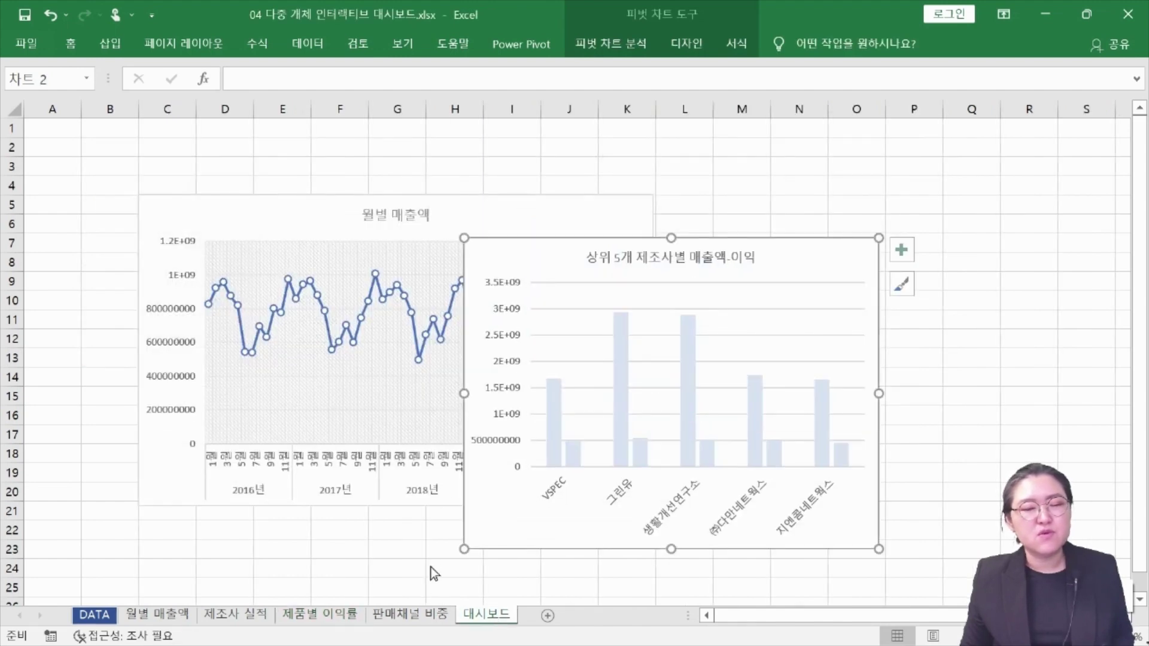
# Move the 상위 5개 제조사별 매출액-이익 chart on 대시보드 further right so that it starts in column J
pyautogui.moveTo(536, 252)
pyautogui.mouseDown()
pyautogui.moveTo(338, 346)
pyautogui.moveTo(517, 245)
pyautogui.mouseUp()
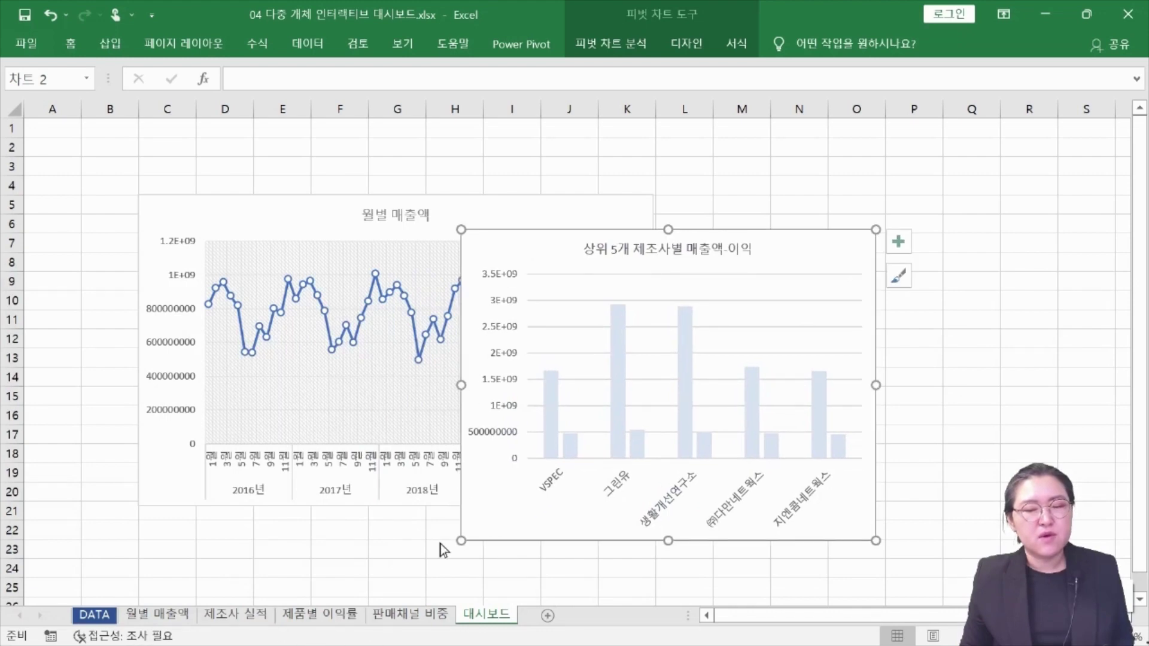
pyautogui.click(344, 573)
pyautogui.moveTo(508, 243); pyautogui.dragTo(603, 224)
# Paste another copy of the 제조사 실적 chart into 대시보드 at G24 and move it up over the monthly chart's lower edge
pyautogui.click(255, 621)
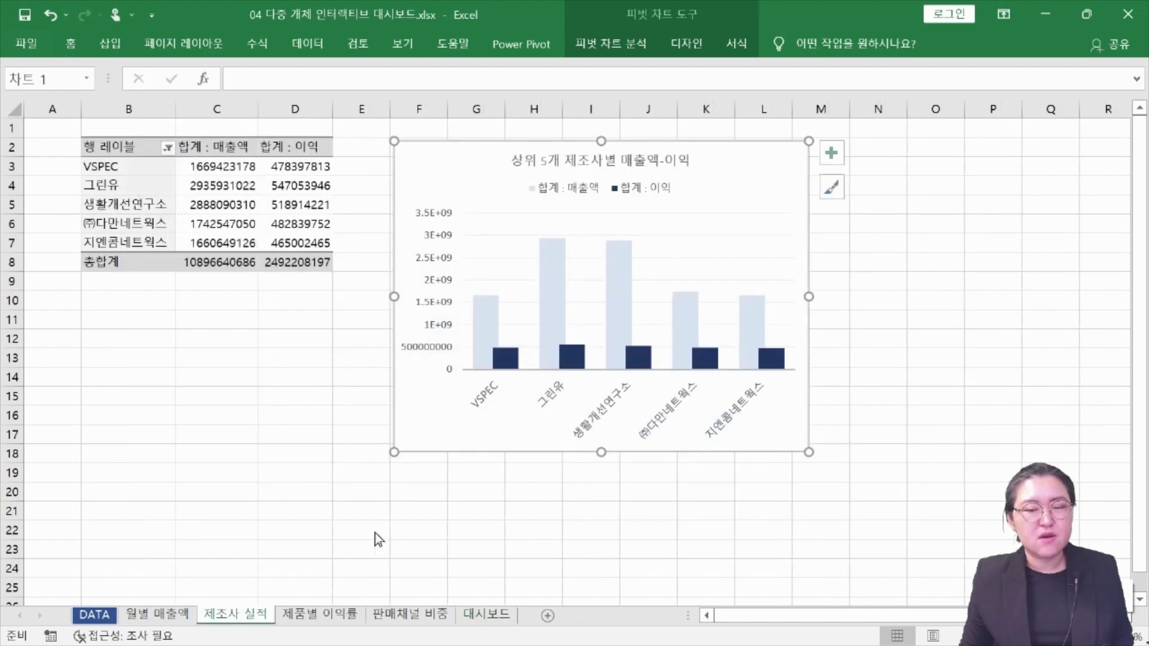
pyautogui.click(374, 532)
pyautogui.click(471, 171)
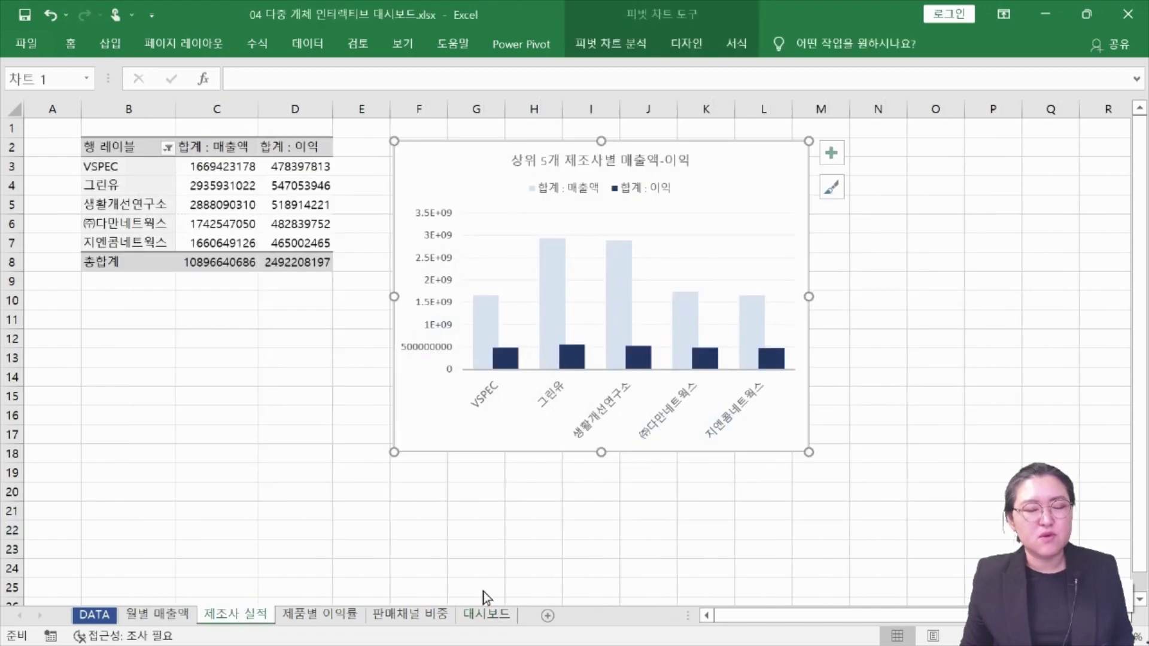
pyautogui.click(486, 615)
pyautogui.press('Escape')
pyautogui.click(406, 566)
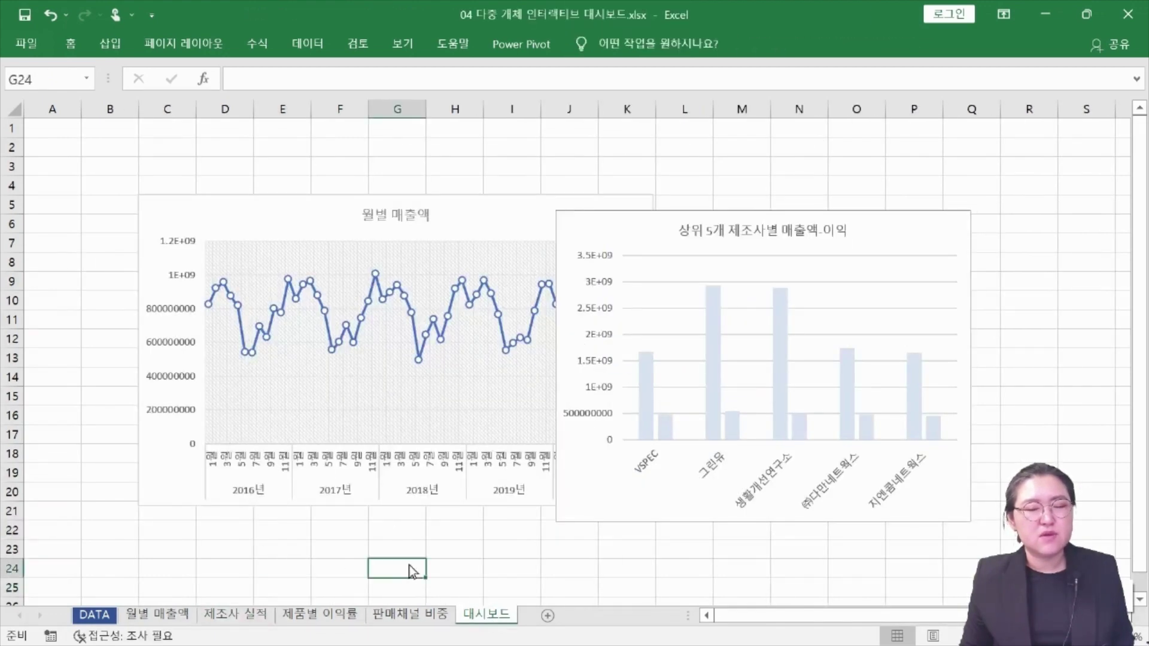
pyautogui.hotkey('ctrl', 'v')
pyautogui.scroll(-3, 371, 530)
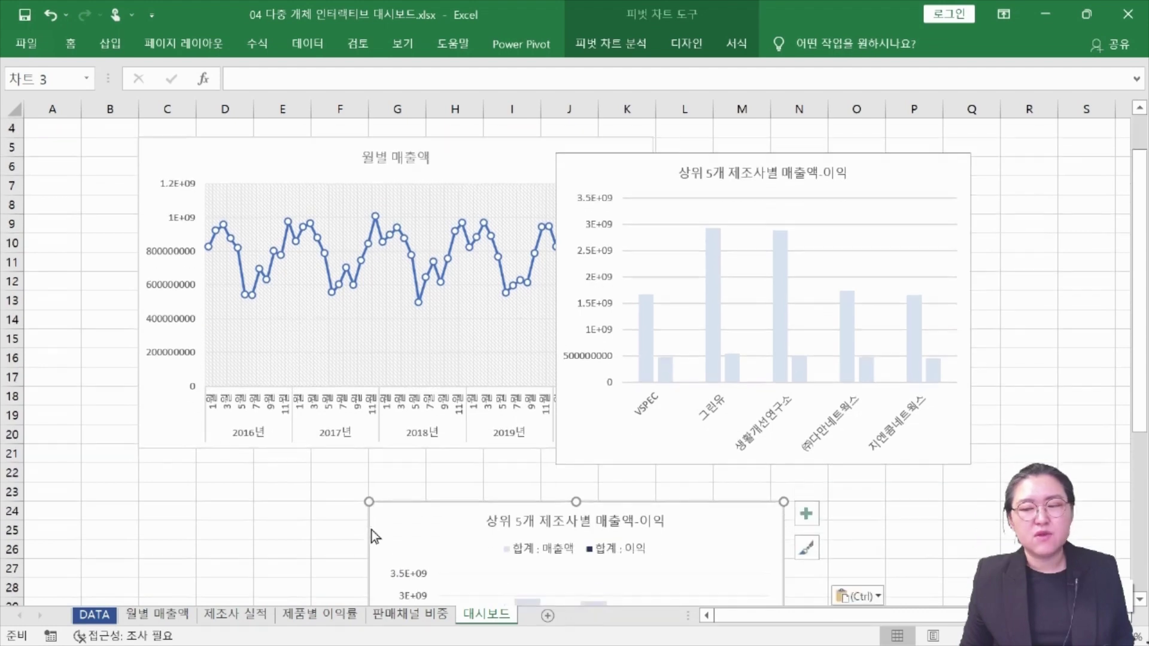
pyautogui.moveTo(414, 419); pyautogui.dragTo(367, 312)
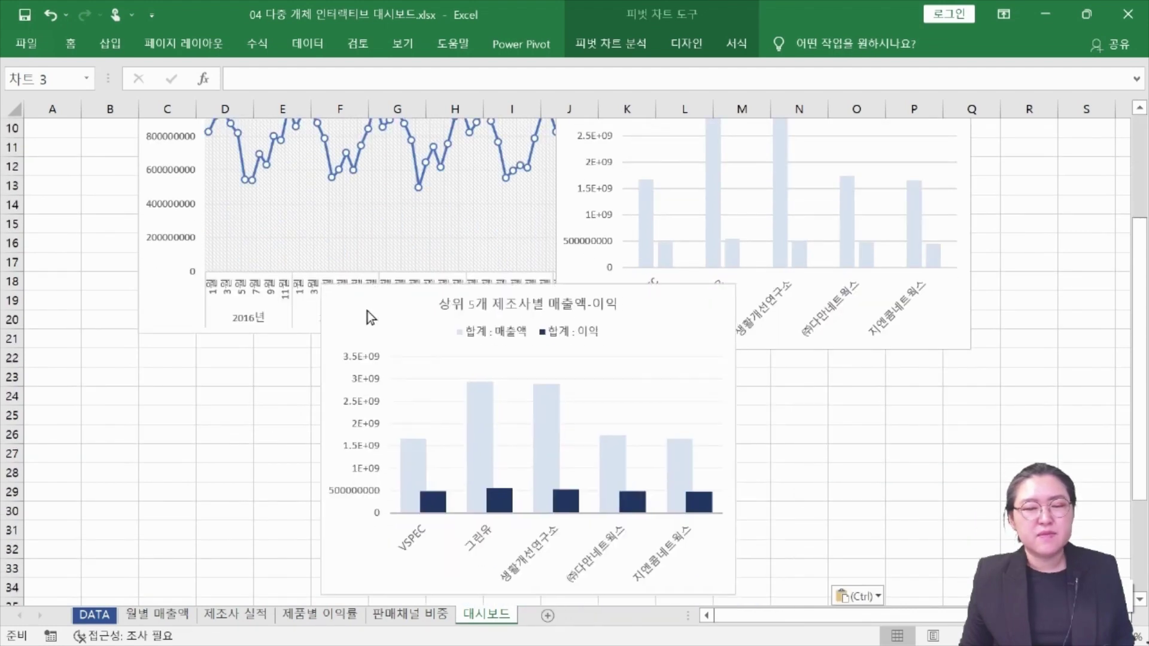
# Copy the 판매 채널 비중 doughnut chart to 대시보드 and place it overlapping the two manufacturer charts
pyautogui.click(405, 616)
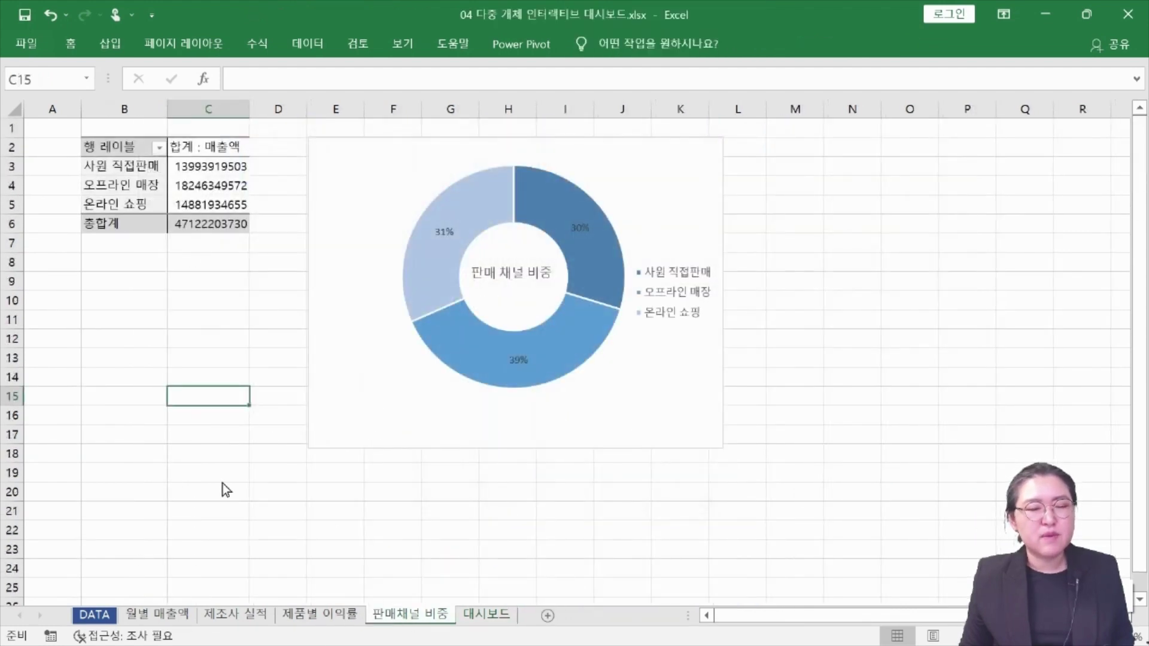
pyautogui.click(210, 549)
pyautogui.click(320, 348)
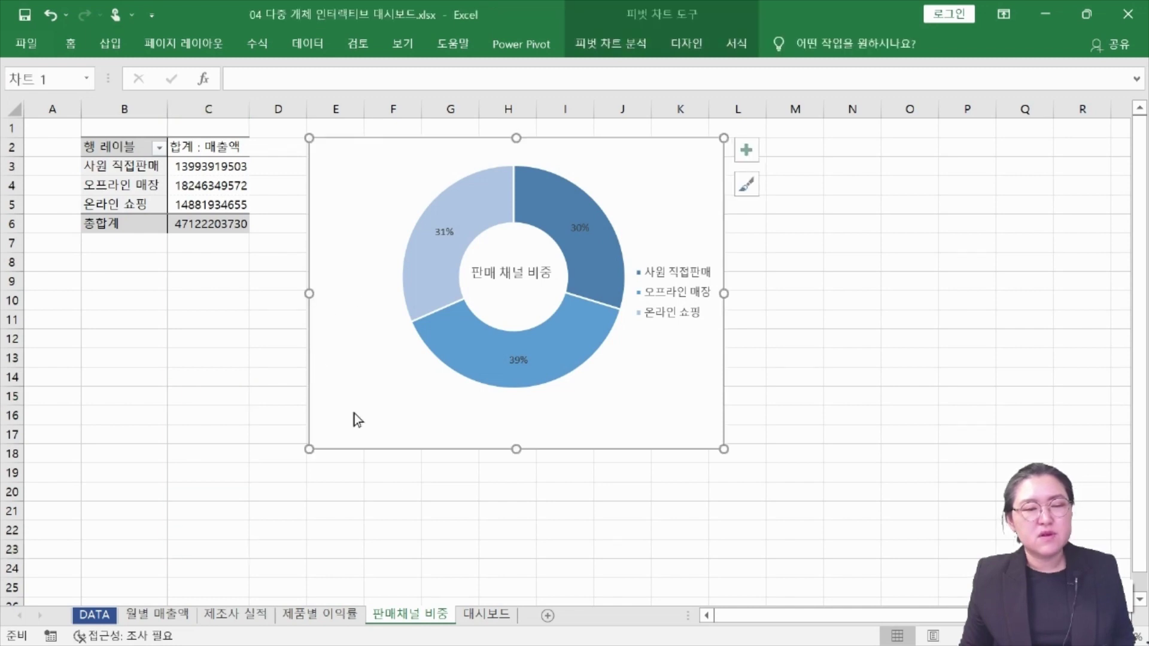
pyautogui.click(479, 616)
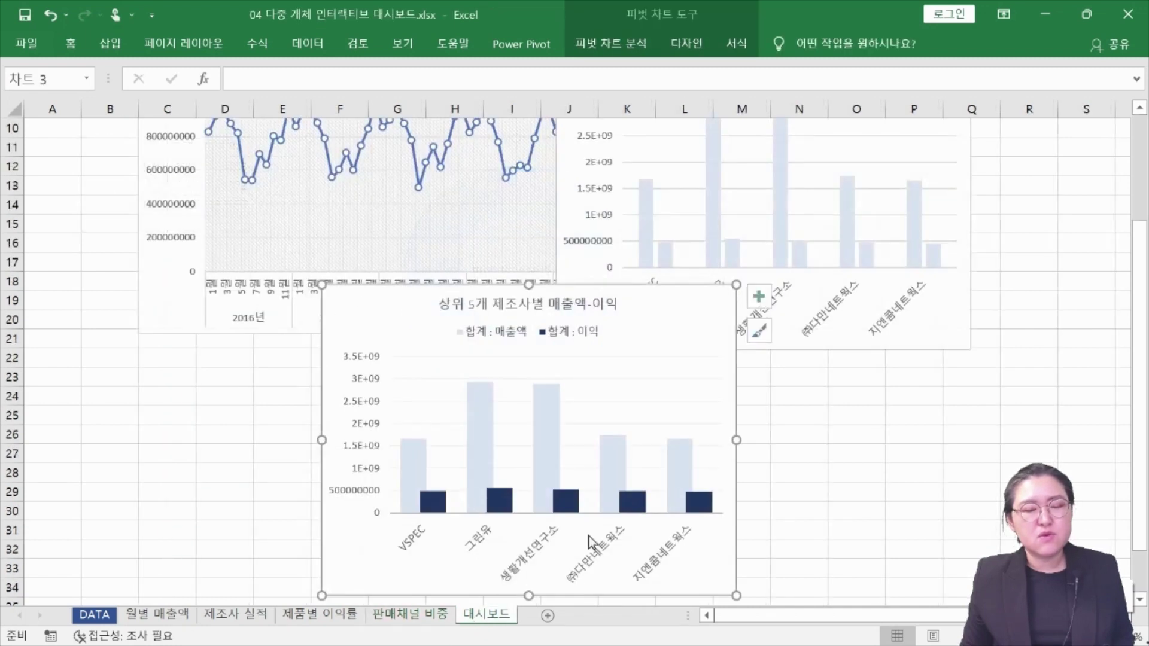
pyautogui.click(834, 400)
pyautogui.hotkey('ctrl', 'v')
pyautogui.moveTo(890, 433); pyautogui.dragTo(657, 227)
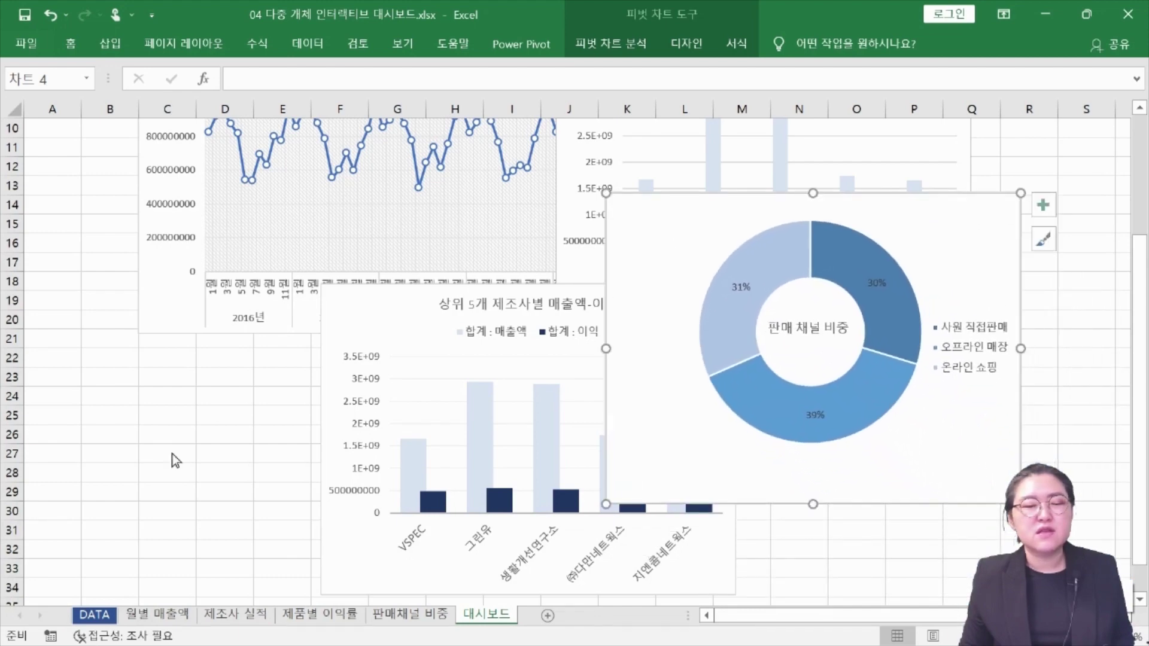
# Shift the doughnut chart slightly down and left, and move the upper manufacturer chart right, clear of the monthly chart
pyautogui.click(180, 473)
pyautogui.scroll(2, 185, 472)
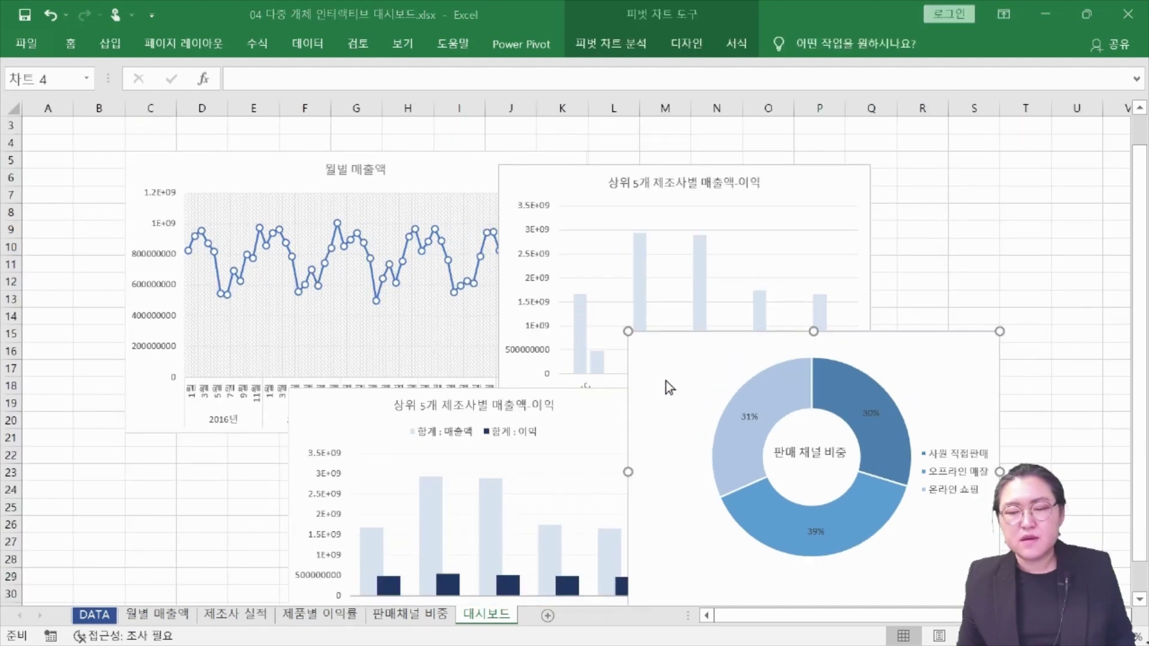
pyautogui.click(652, 367)
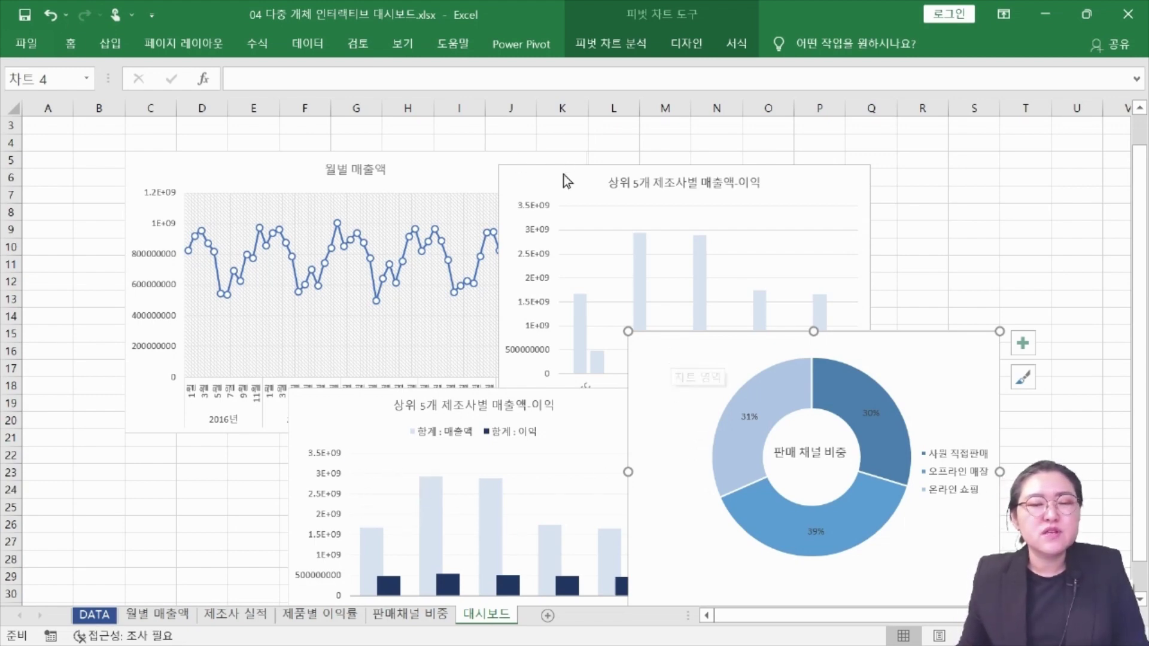
pyautogui.moveTo(681, 372); pyautogui.dragTo(627, 389)
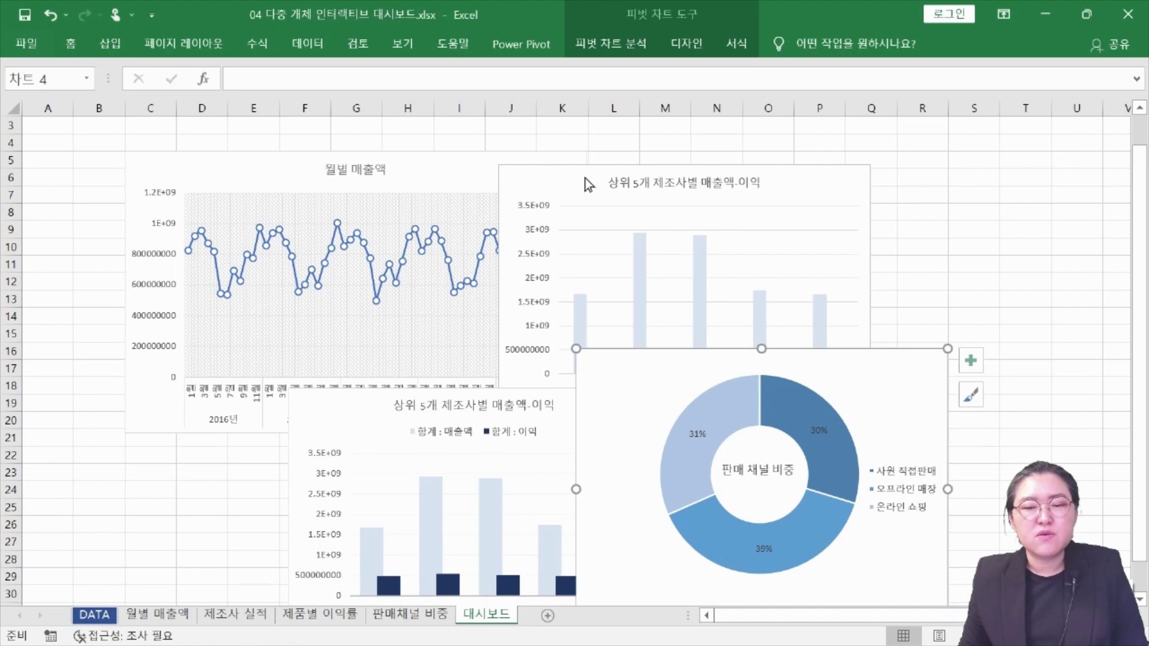
pyautogui.moveTo(568, 180); pyautogui.dragTo(668, 182)
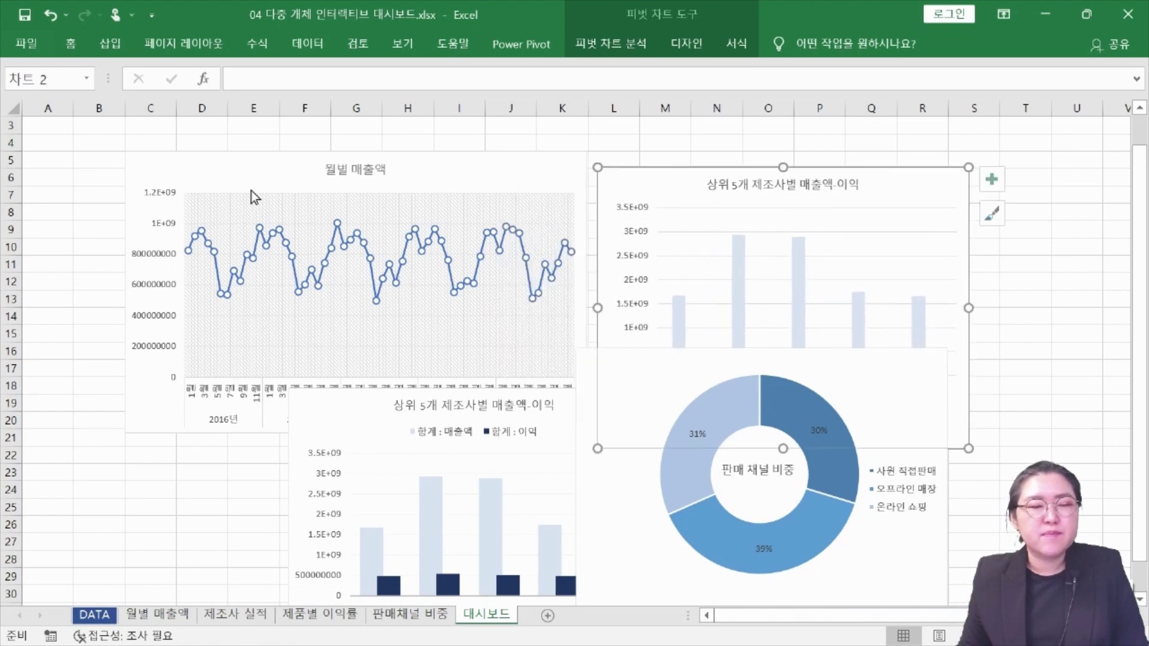
# Shrink the 월별 매출액 chart and the upper manufacturer chart and line them up side by side from row 6
pyautogui.moveTo(231, 175); pyautogui.dragTo(271, 199)
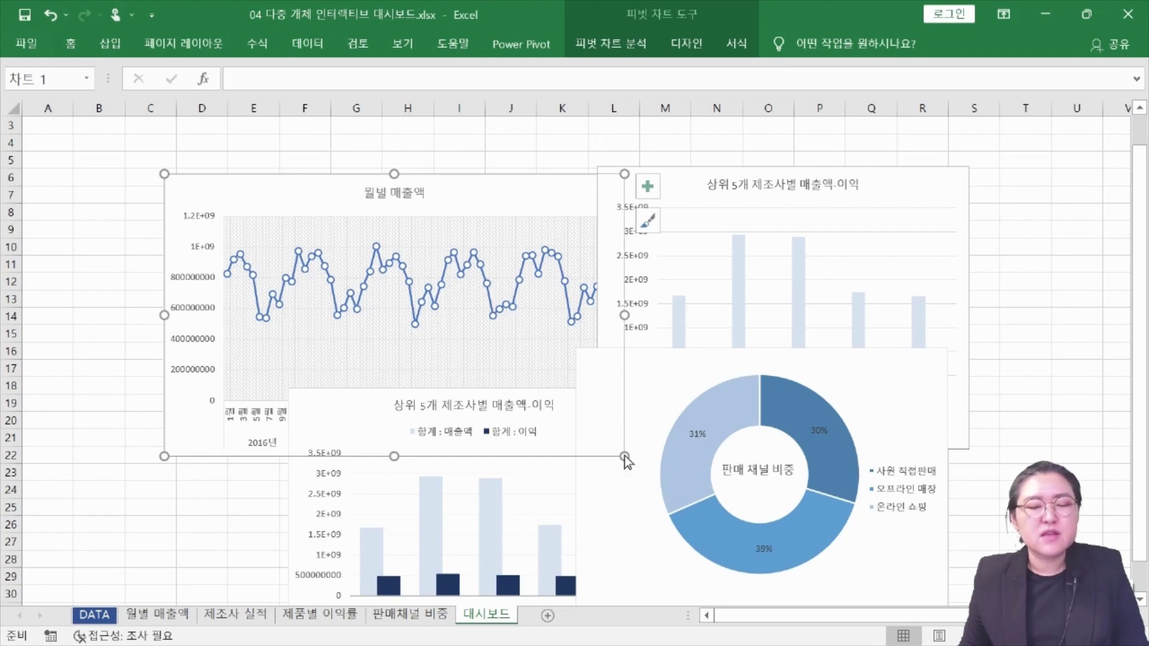
pyautogui.moveTo(624, 463); pyautogui.dragTo(526, 398)
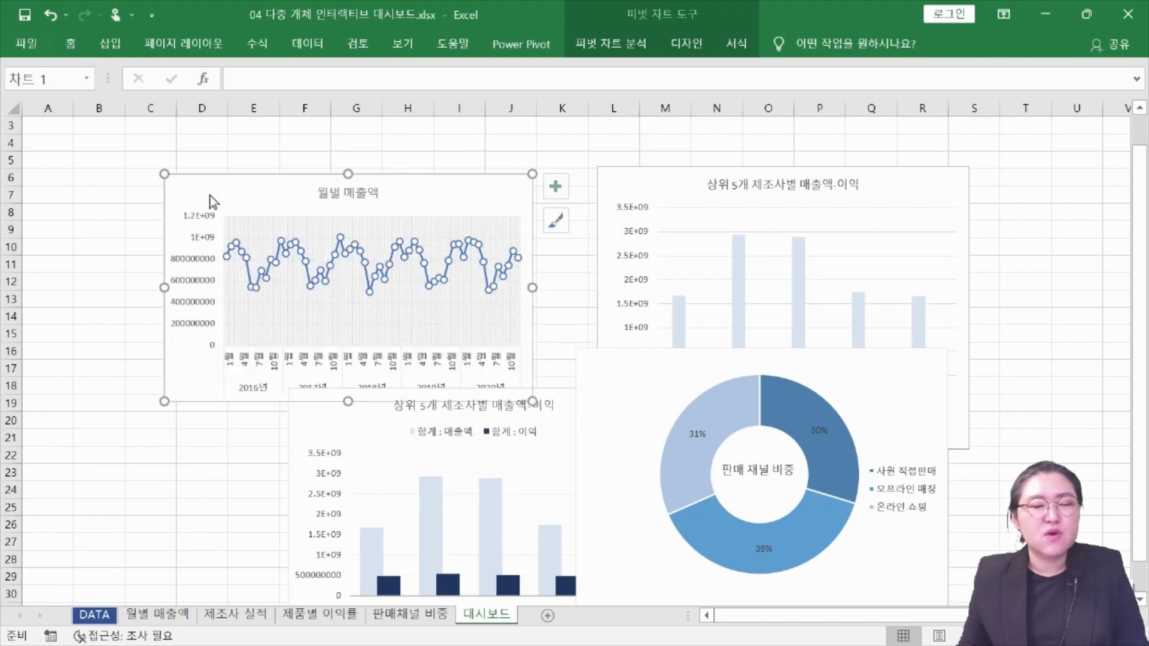
pyautogui.moveTo(213, 190); pyautogui.dragTo(252, 191)
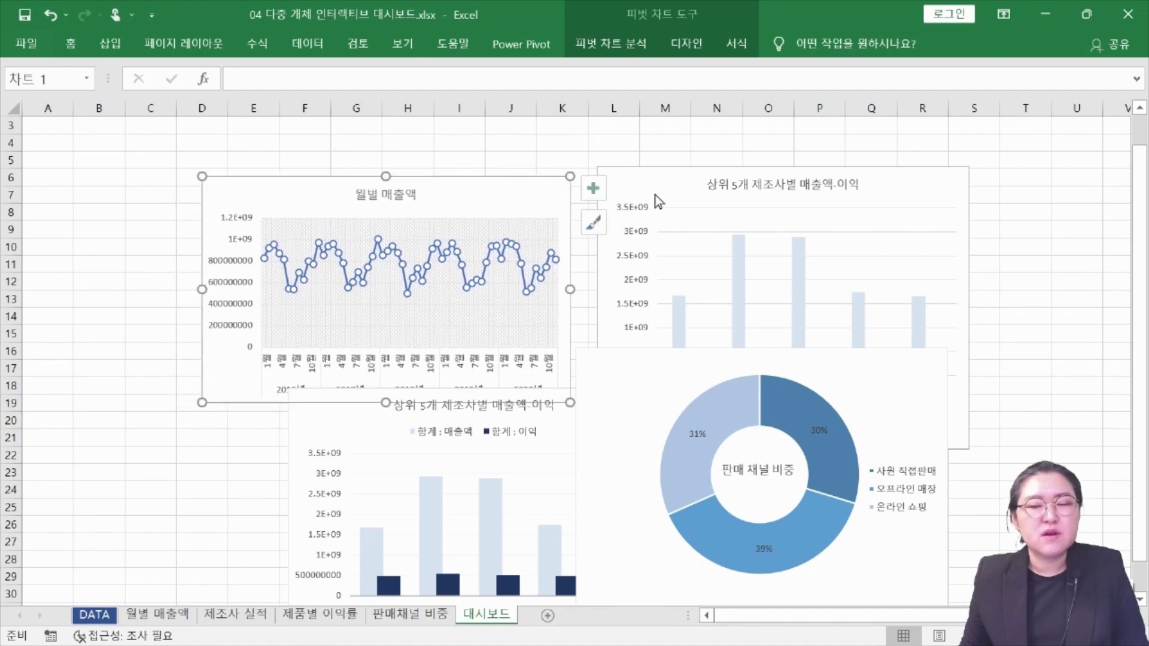
pyautogui.moveTo(659, 174); pyautogui.dragTo(638, 182)
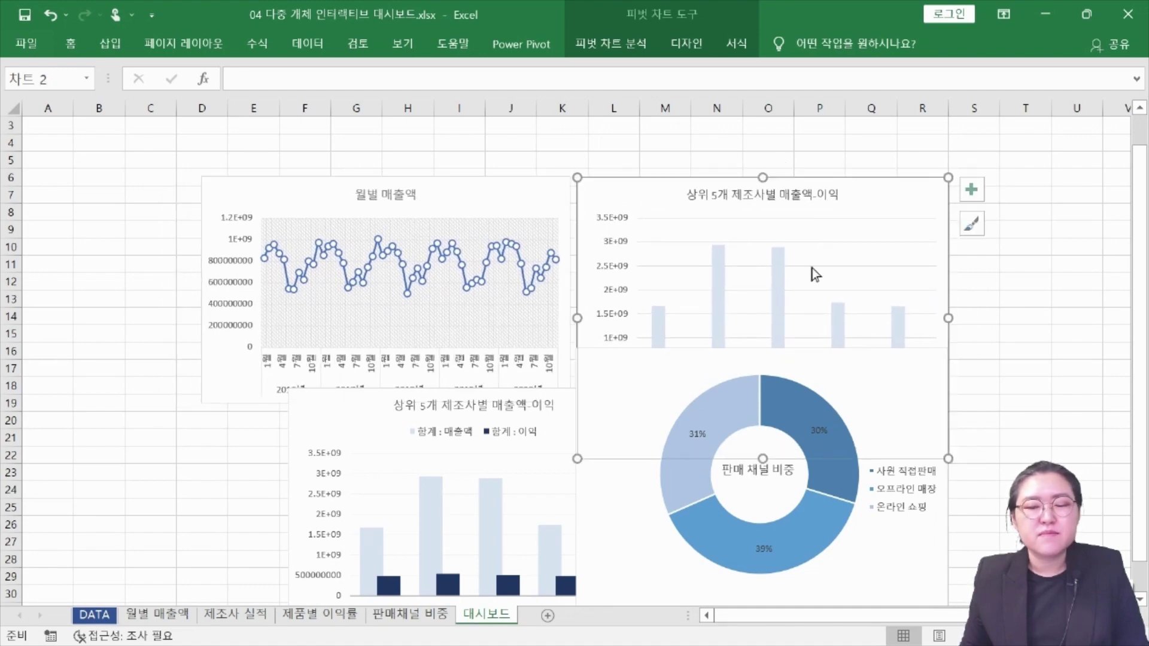
pyautogui.moveTo(947, 458); pyautogui.dragTo(784, 400)
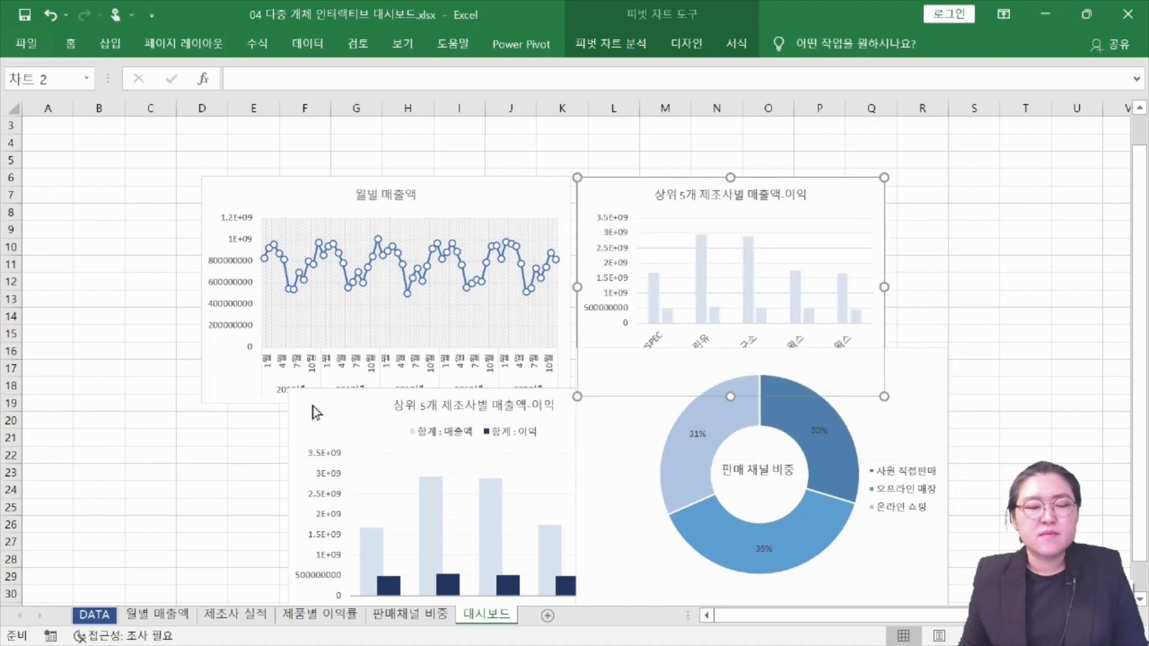
# Shrink the lower manufacturer chart with the legend and place it directly beneath the 월별 매출액 chart
pyautogui.moveTo(343, 408); pyautogui.dragTo(256, 426)
pyautogui.moveTo(575, 406); pyautogui.dragTo(543, 459)
pyautogui.moveTo(470, 481); pyautogui.dragTo(485, 418)
# Shrink the doughnut chart beneath the upper manufacturer chart and nudge the lower manufacturer chart right beside it
pyautogui.click(652, 360)
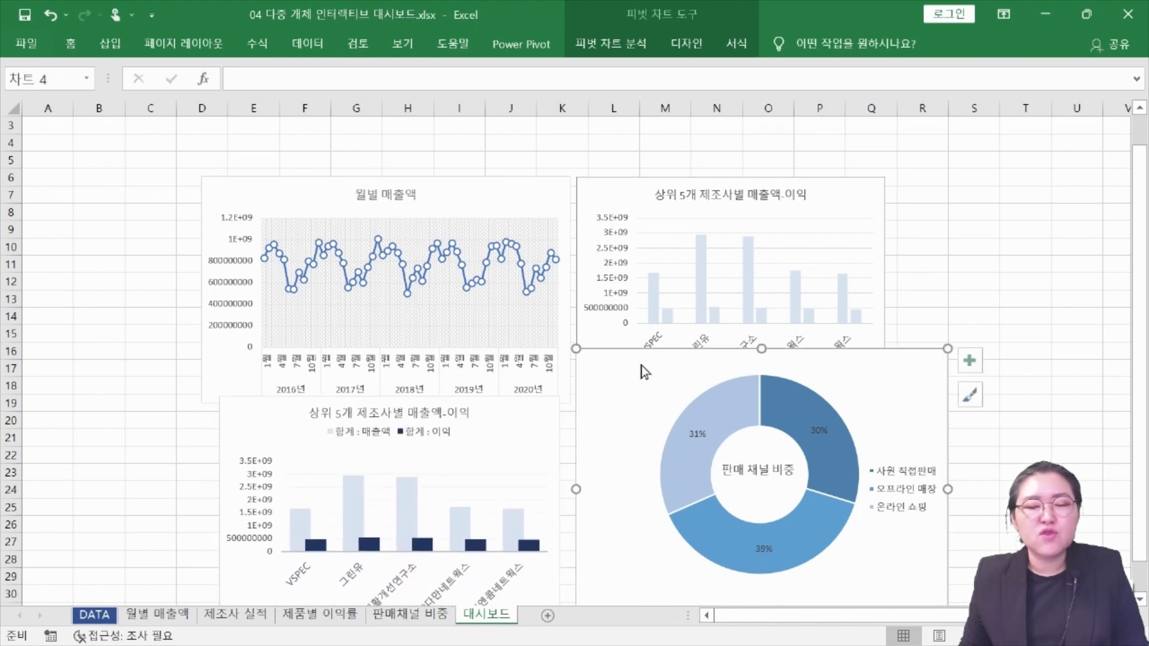
pyautogui.moveTo(944, 348); pyautogui.dragTo(880, 379)
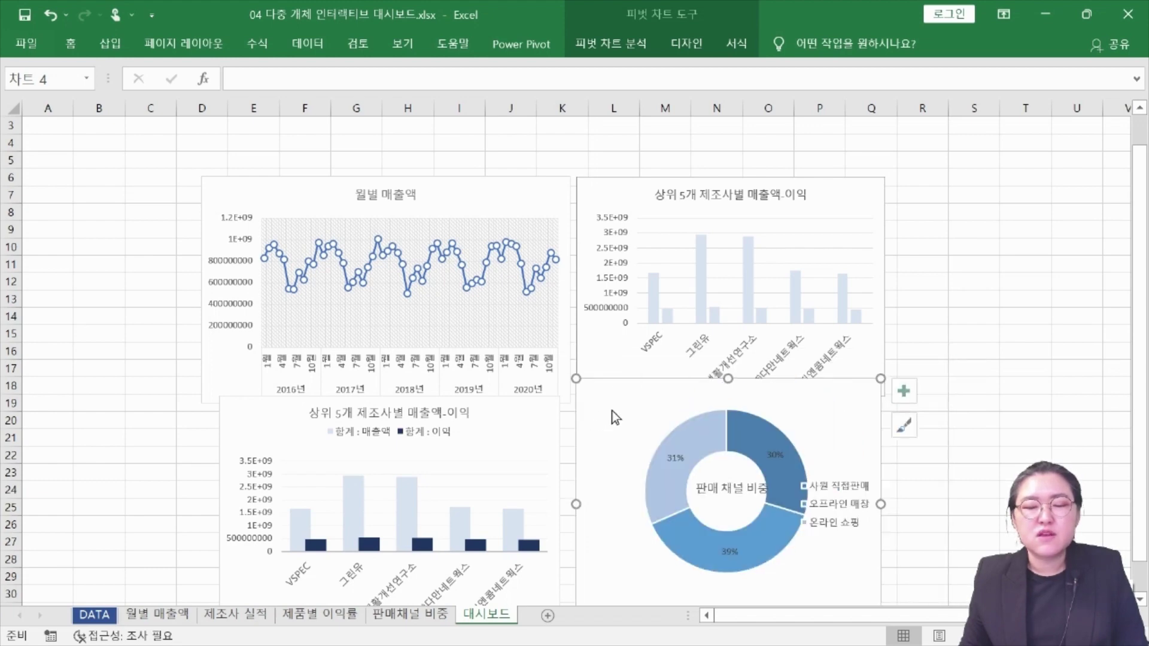
pyautogui.moveTo(612, 410); pyautogui.dragTo(611, 404)
pyautogui.moveTo(501, 411)
pyautogui.mouseDown()
pyautogui.moveTo(540, 426)
pyautogui.moveTo(518, 419)
pyautogui.mouseUp()
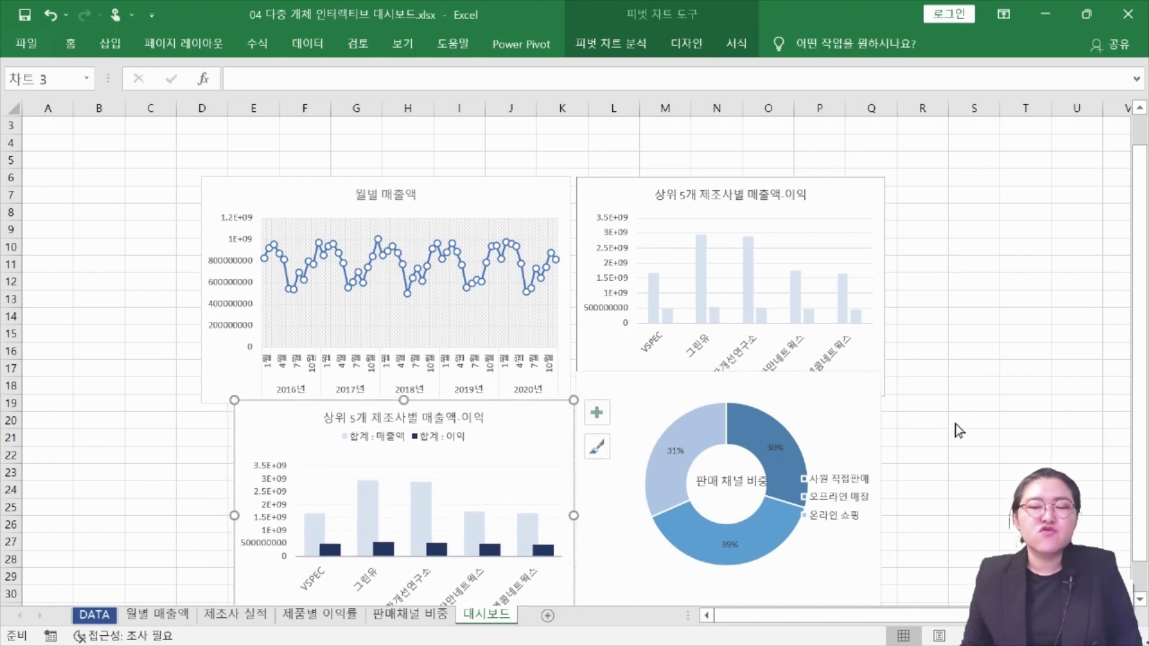
pyautogui.click(984, 458)
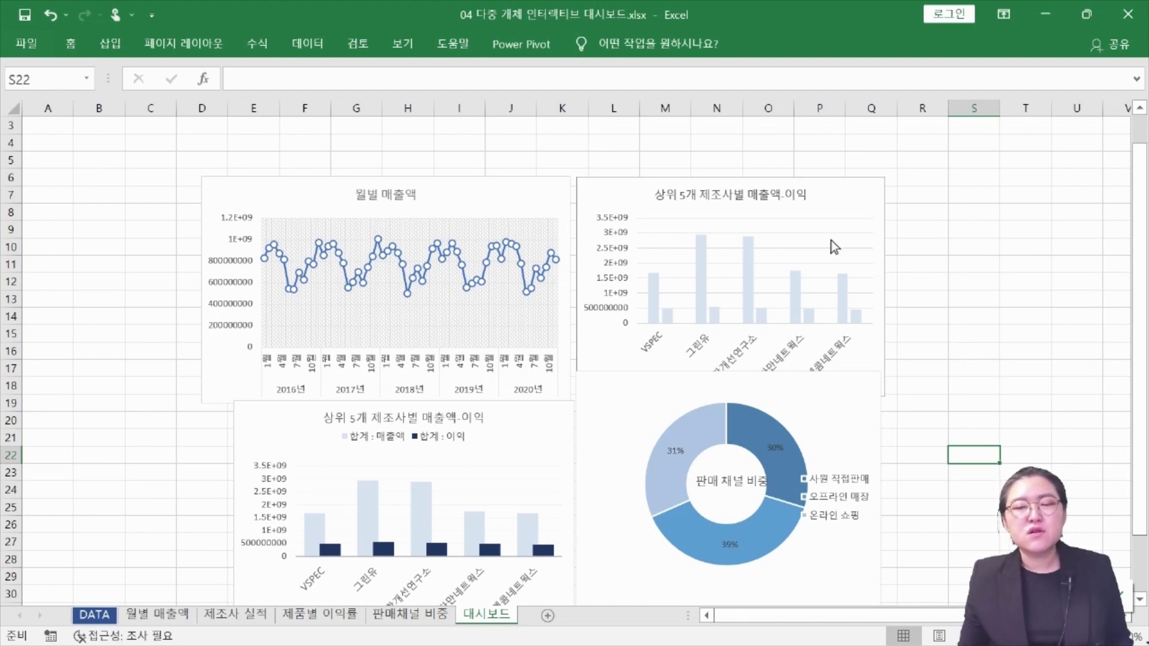
pyautogui.click(839, 189)
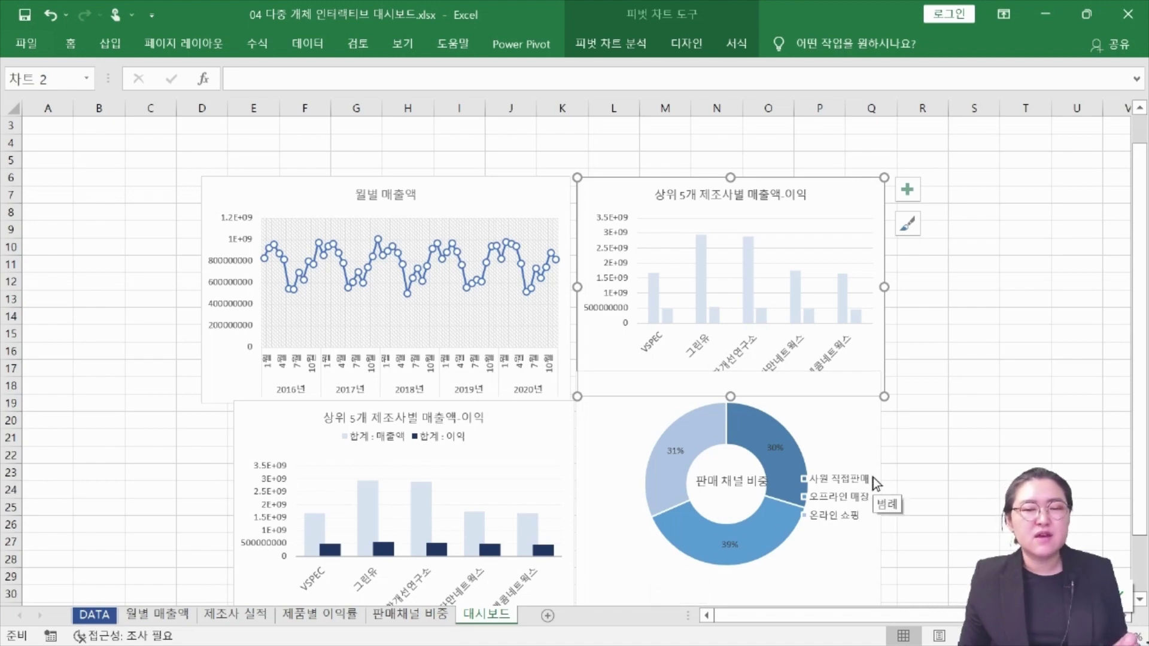
pyautogui.click(963, 335)
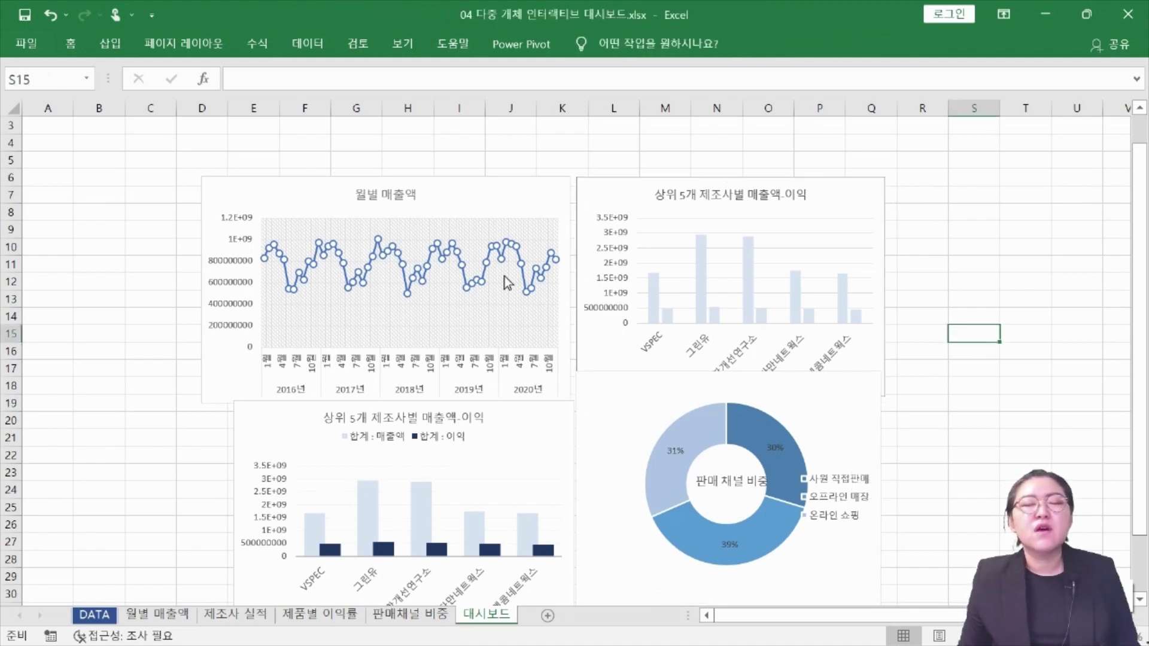